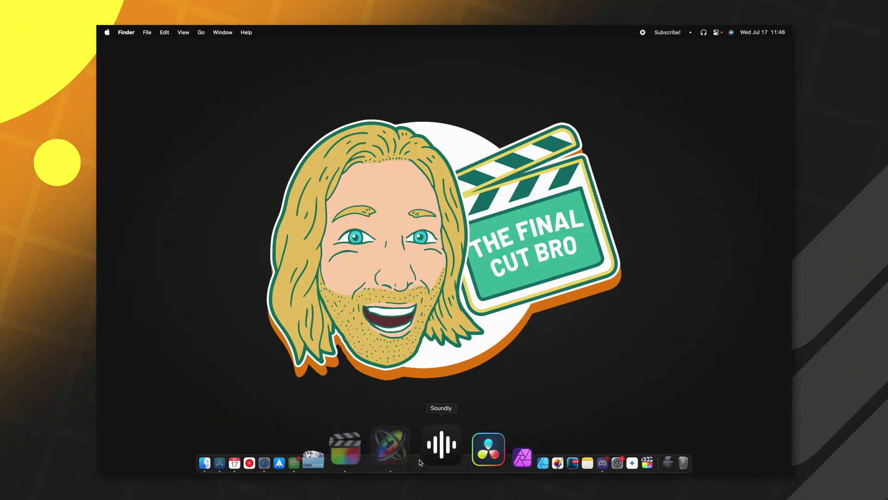
Launch Motion and create a 4K Final Cut Transition project at 29.97 fps NTSC
click(391, 446)
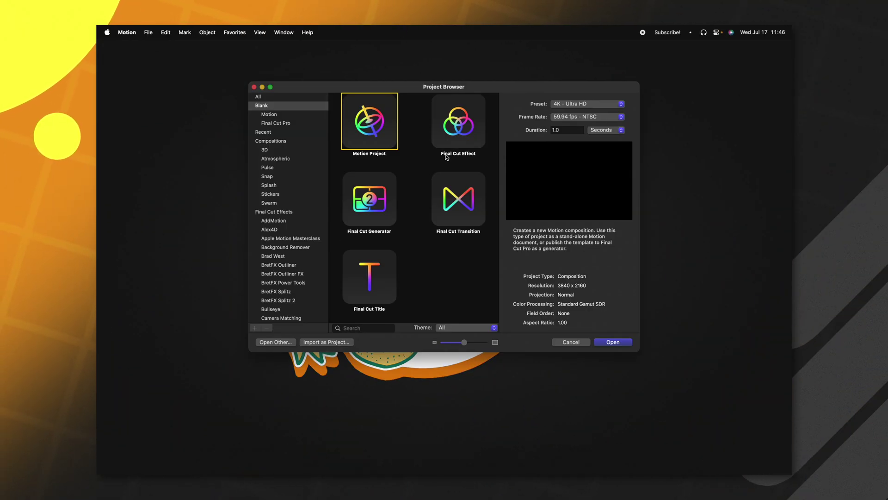
click(147, 33)
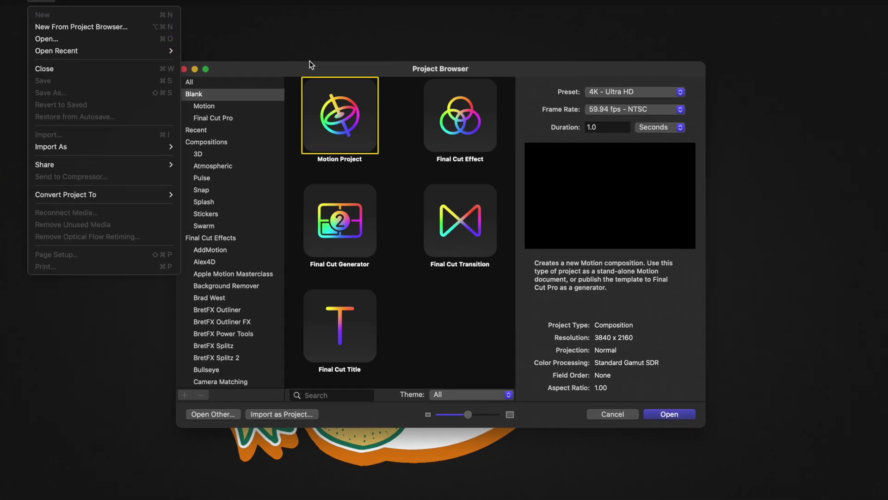
click(310, 61)
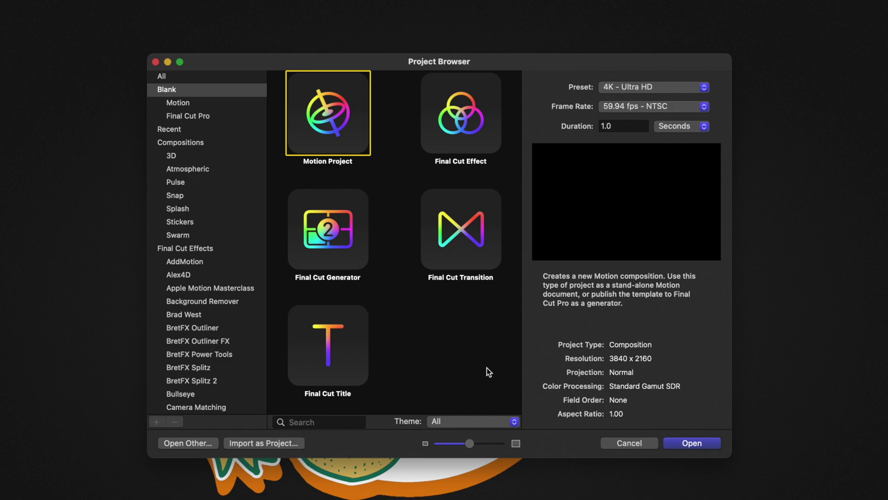
click(465, 256)
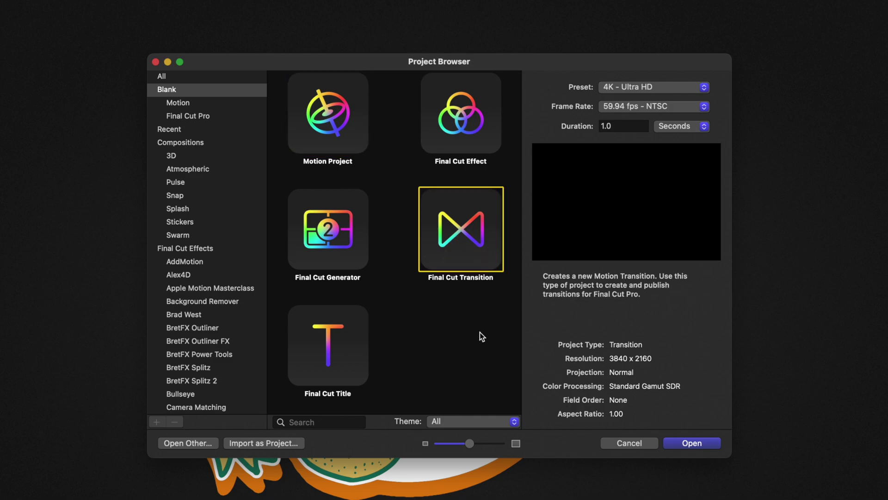
click(605, 109)
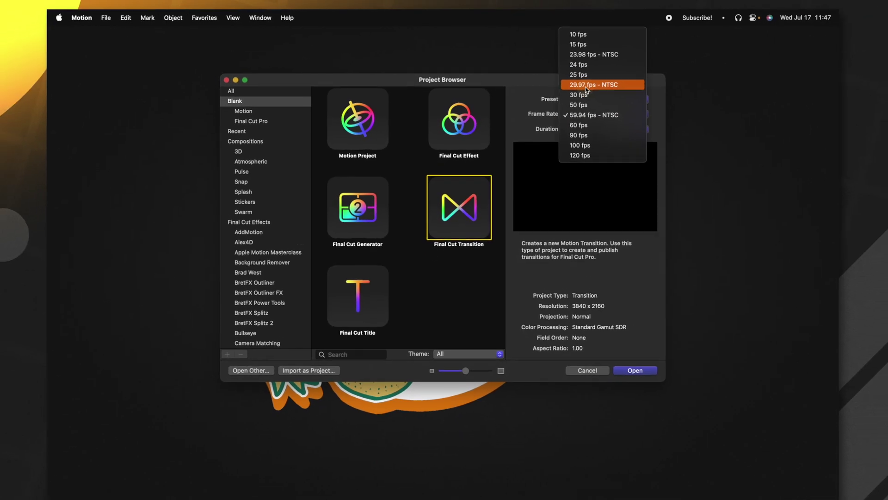
click(618, 72)
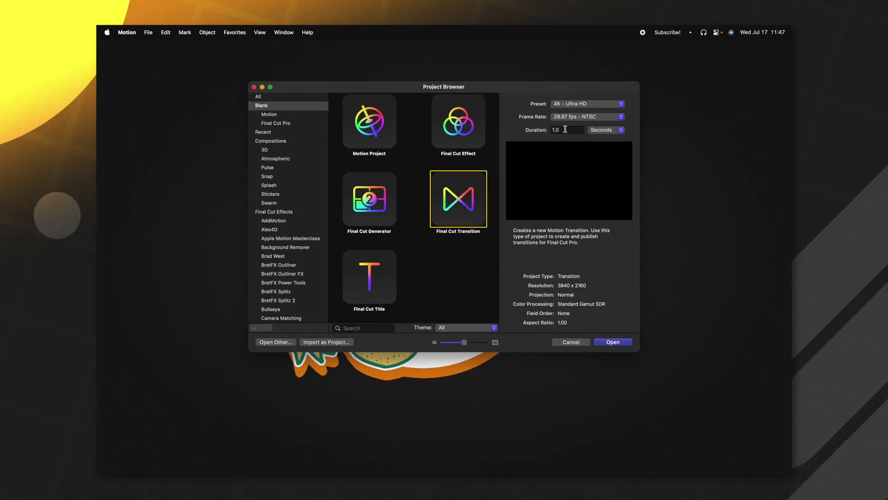
click(627, 342)
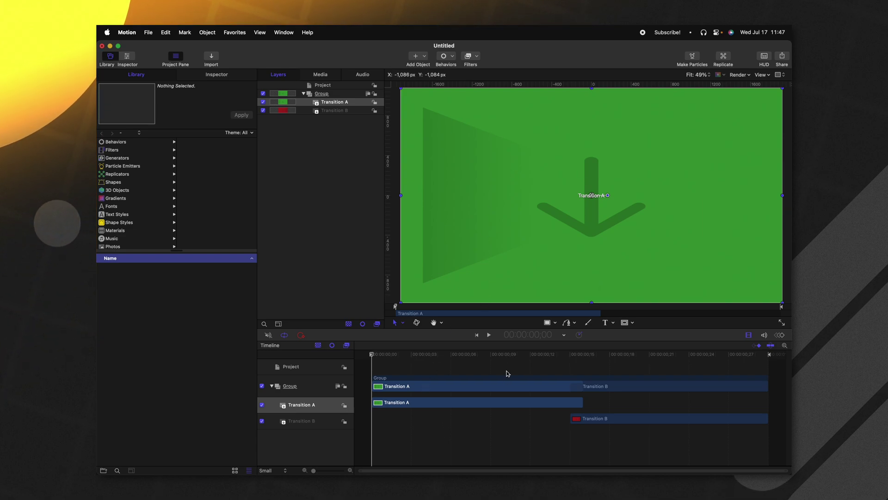
Make Transition B start at the first frame of the transition
drag(611, 355, 623, 355)
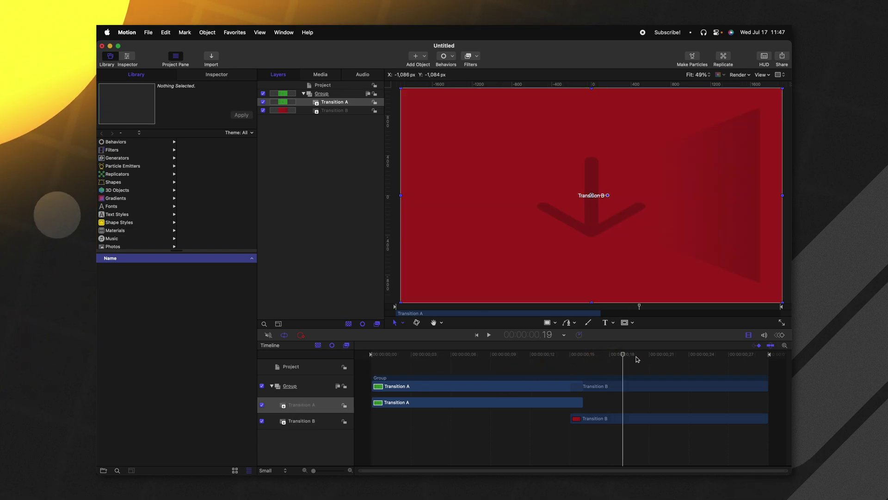
key(Home)
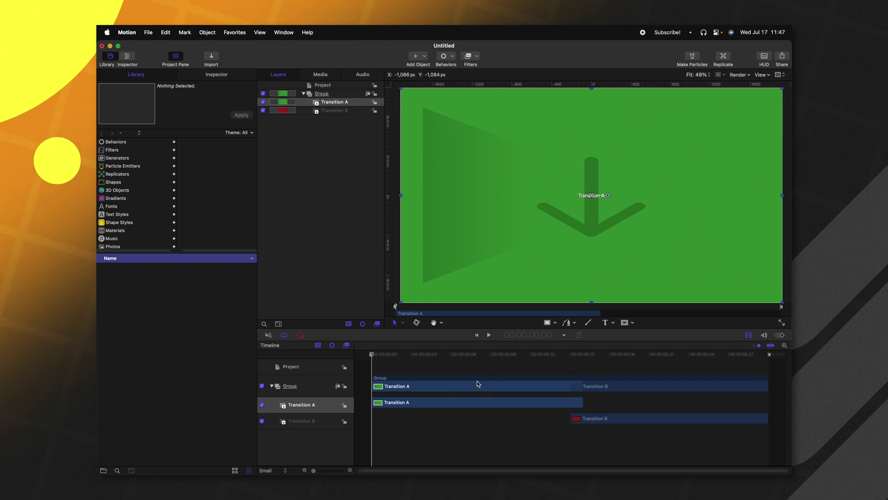
click(601, 419)
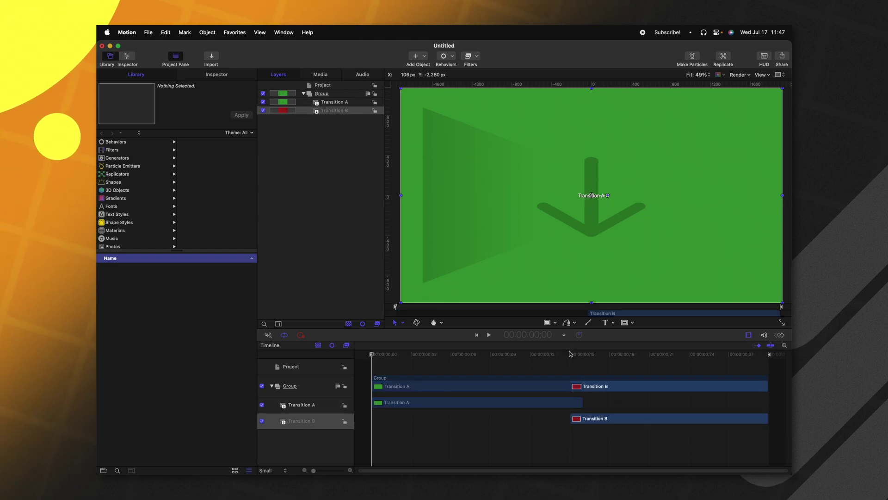
drag(590, 359, 560, 369)
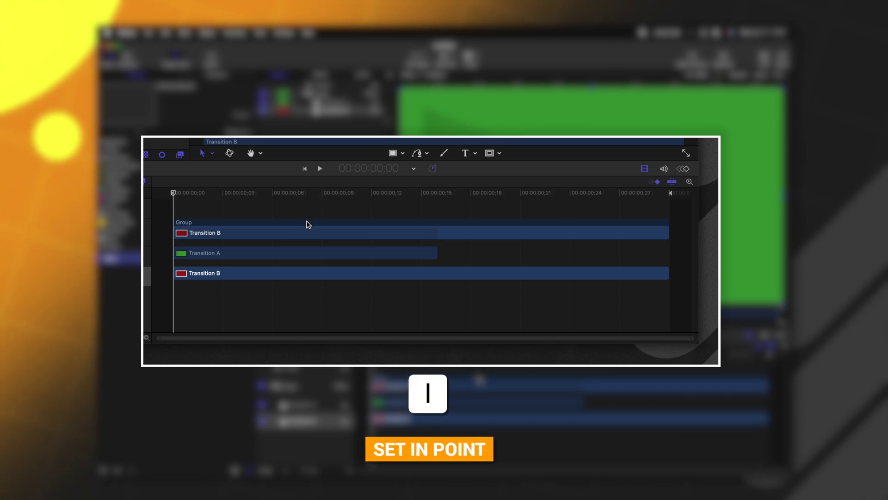
Extend Transition A's end to the last frame, 00:00:00;29
click(299, 258)
drag(323, 194, 698, 223)
key(o)
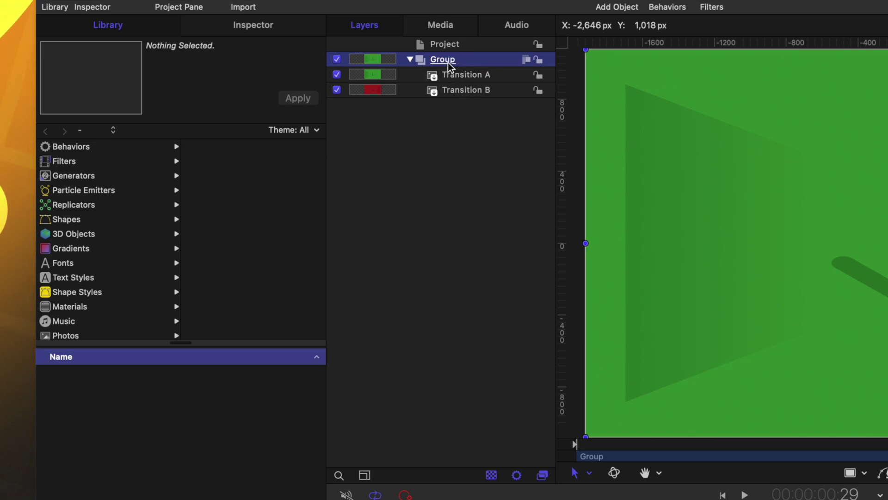
Rename the Group layer to Transitions
double_click(448, 63)
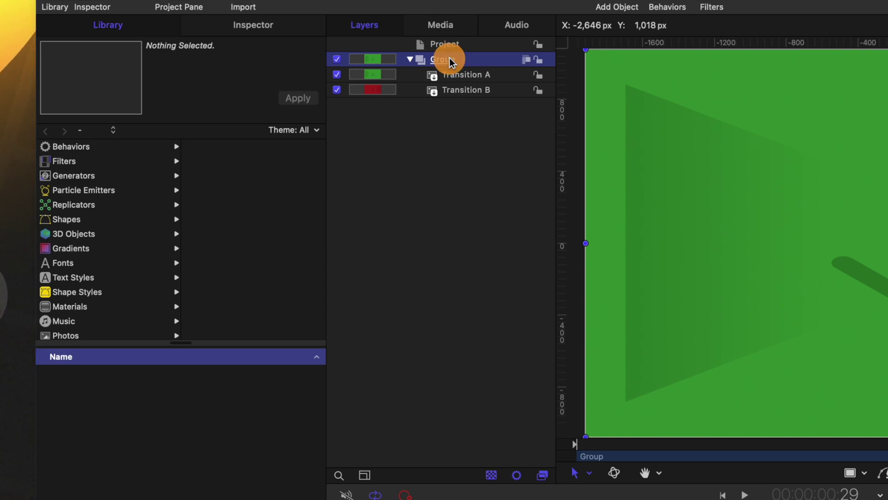
text(Transitions)
key(Return)
Wrap Transitions in a new parent group named Links & FX
right_click(479, 58)
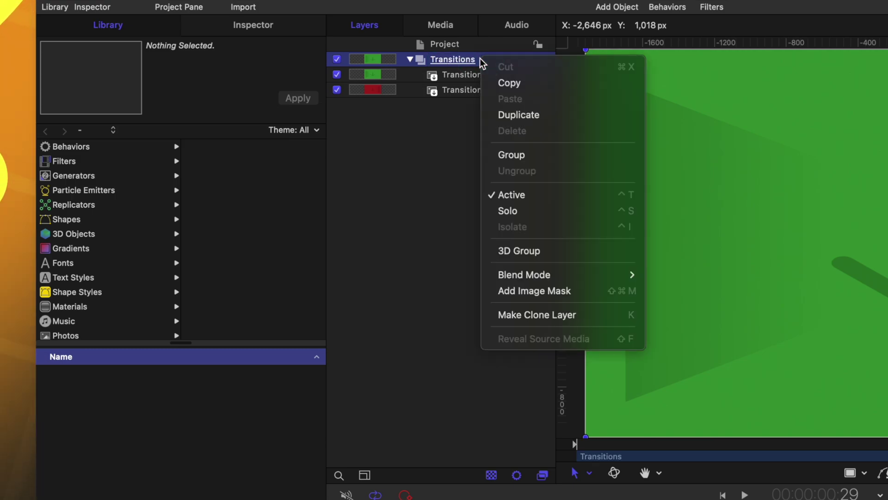
click(540, 152)
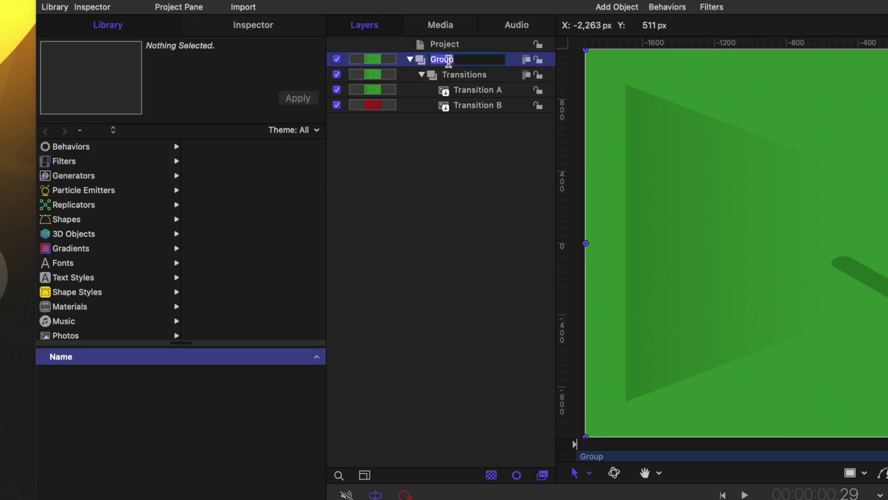
text(Links)
text( & E)
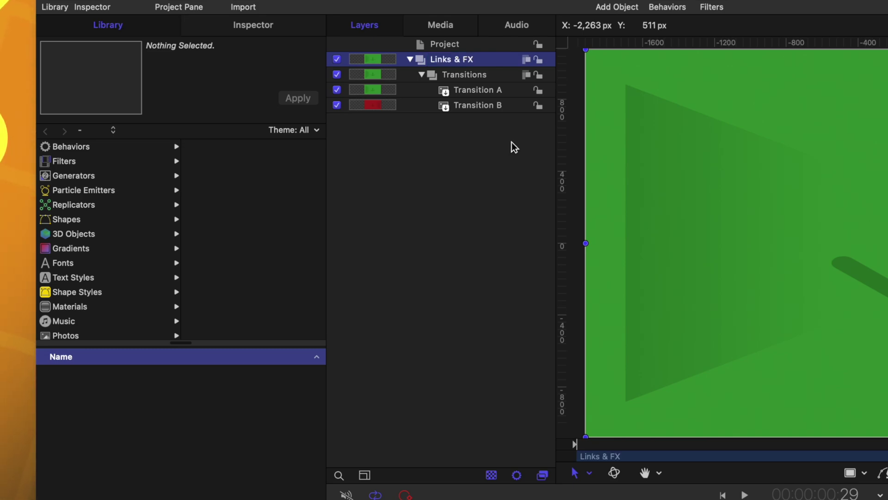
Set the Transitions group's Scale to 50% in the Properties inspector
click(488, 74)
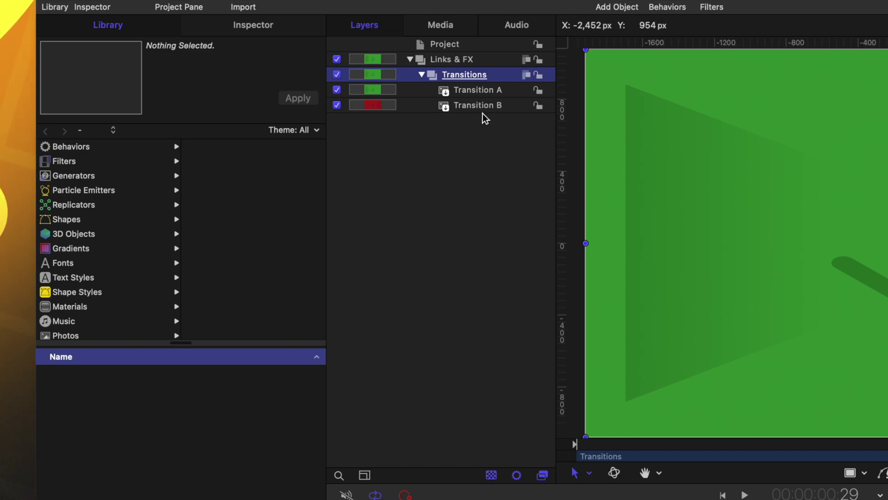
click(301, 29)
click(92, 132)
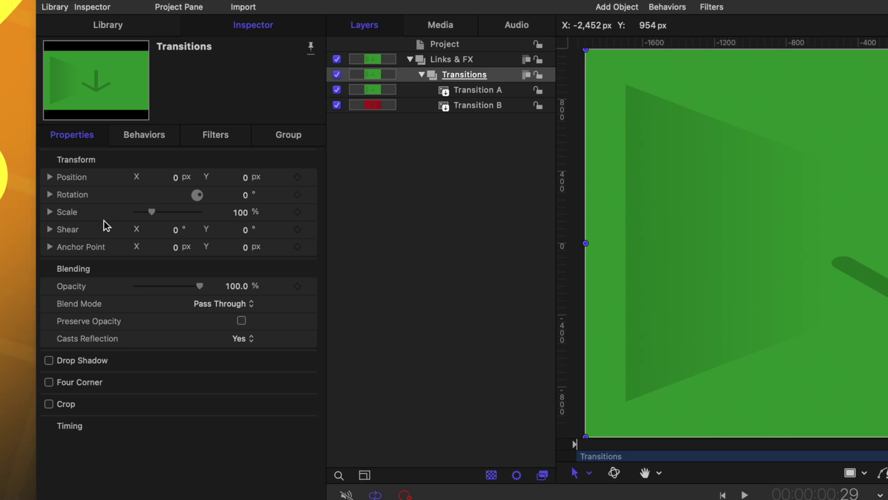
click(242, 214)
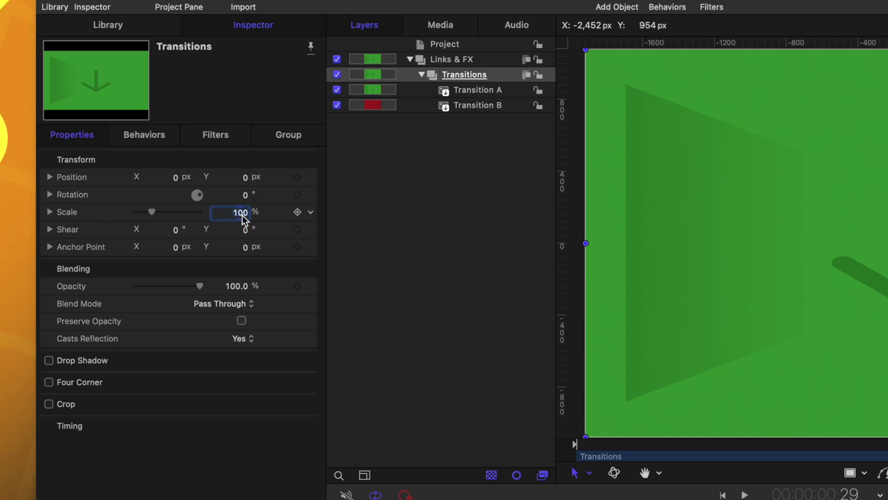
text(50)
key(Return)
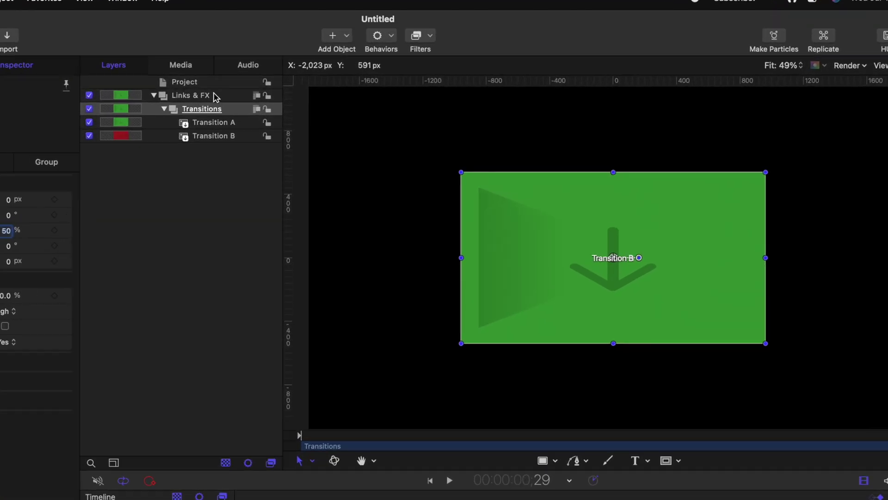
Apply a Tiling > Kaleidotile filter to the Links & FX group
click(306, 93)
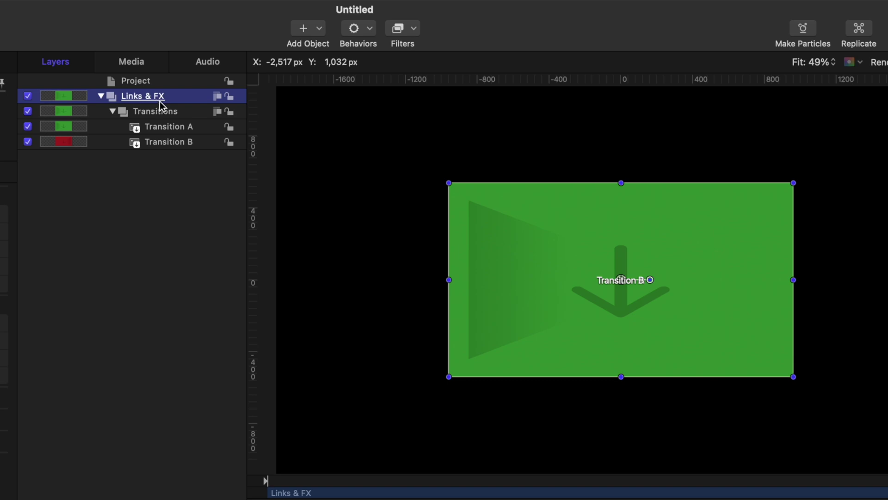
click(413, 28)
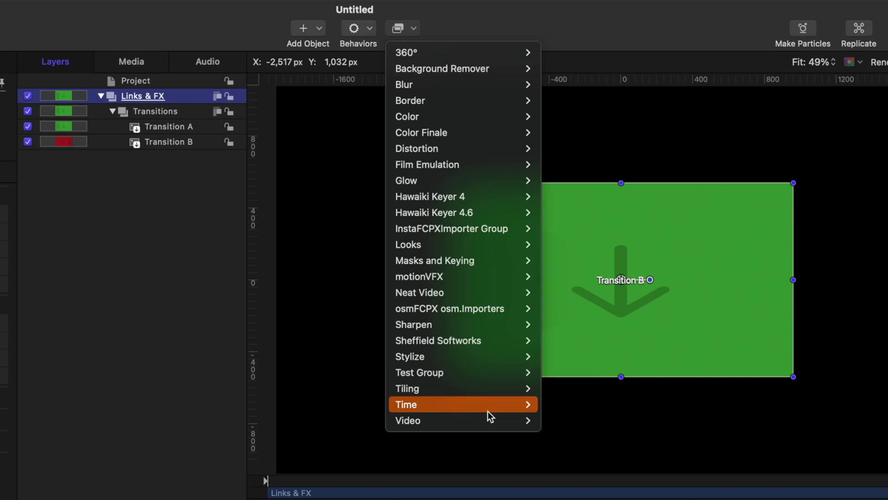
mouse_move(485, 390)
click(590, 399)
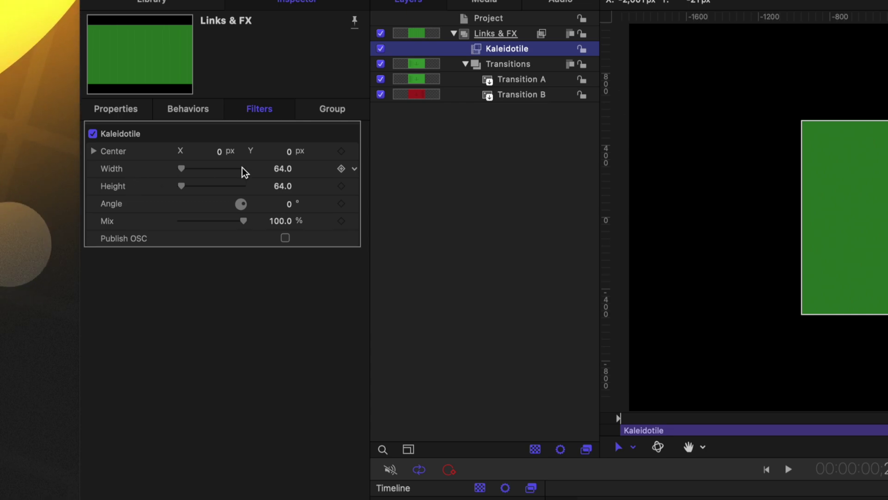
Set the Kaleidotile Width to 1920 and Height to 1080
click(284, 170)
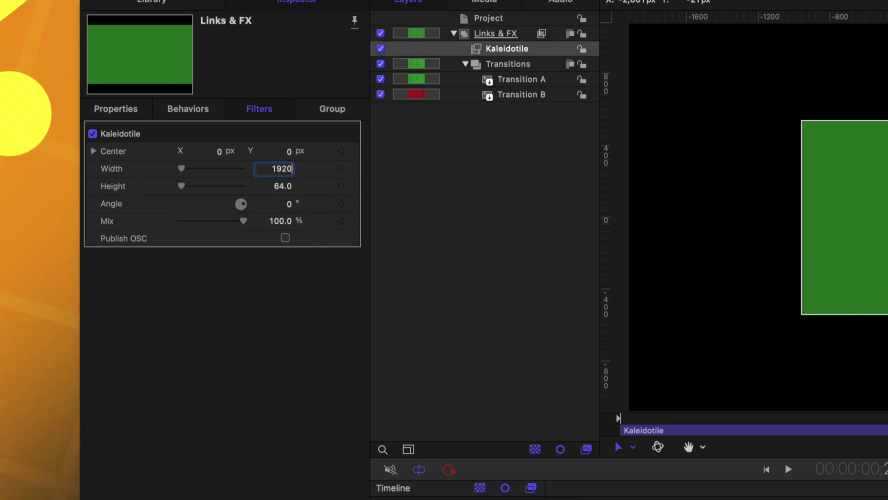
key(Return)
click(280, 185)
text(1)
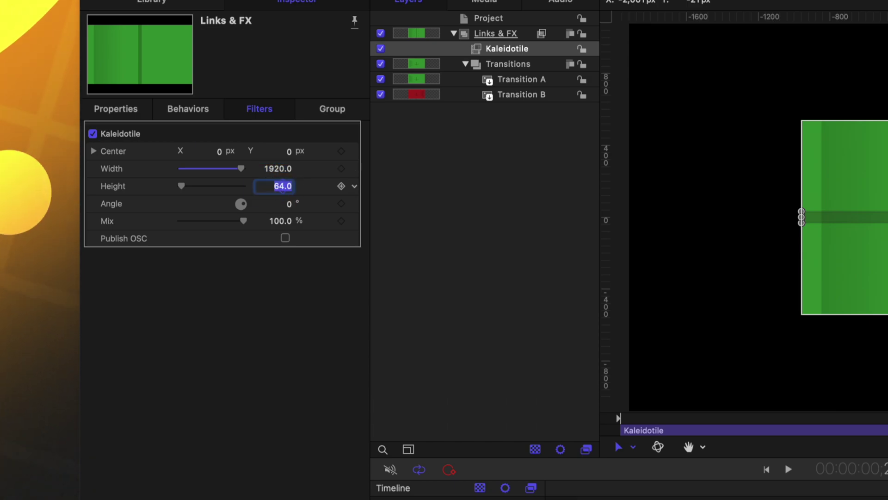
text(080)
key(Return)
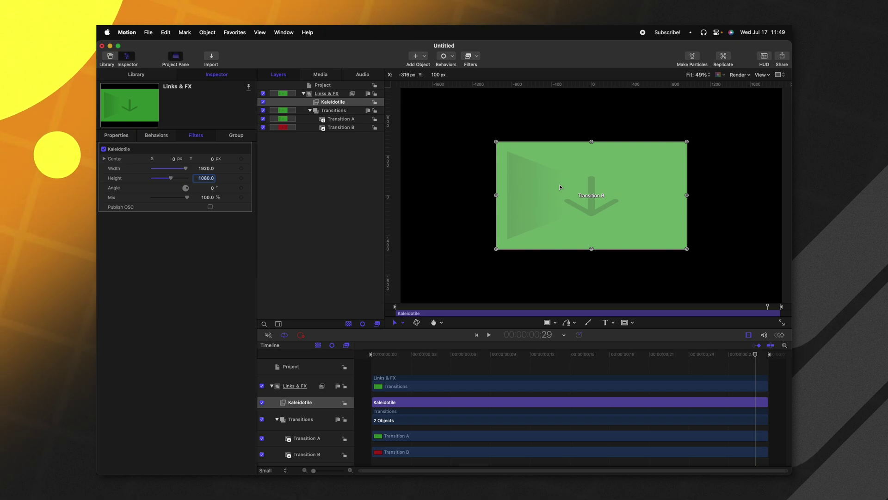
Enable Fixed Resolution (3840 × 2160) in the Links & FX group settings
click(326, 93)
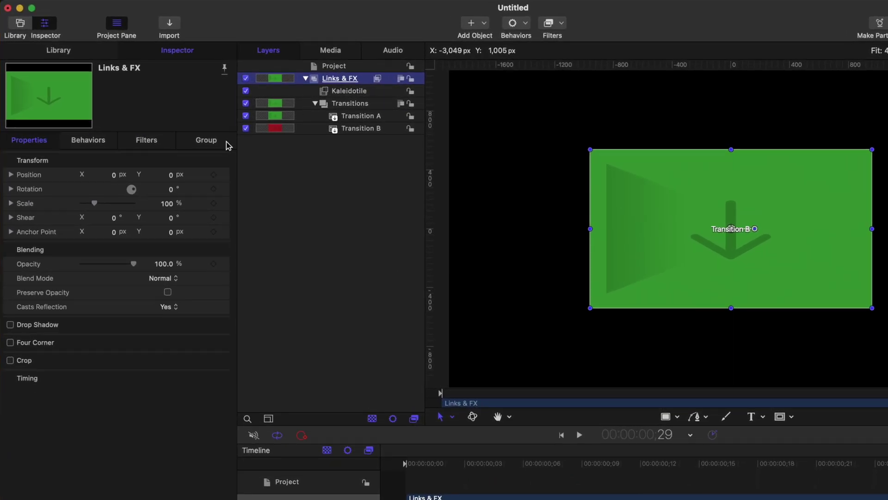
click(223, 144)
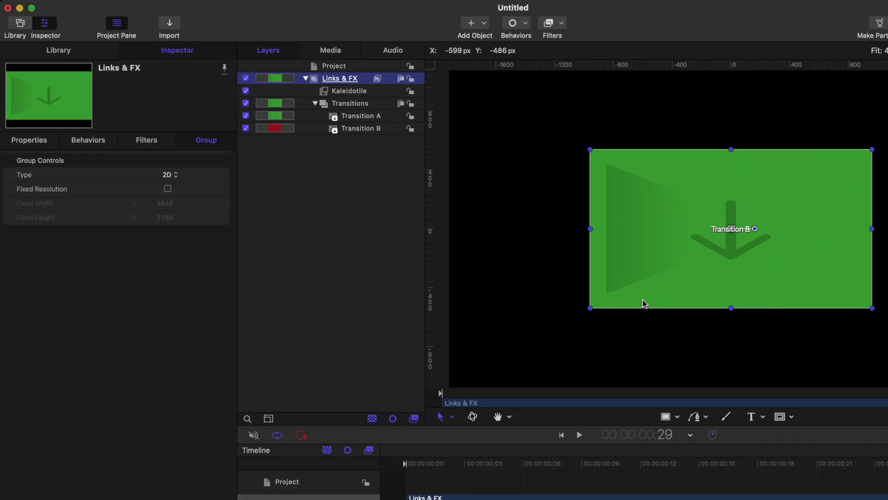
click(168, 189)
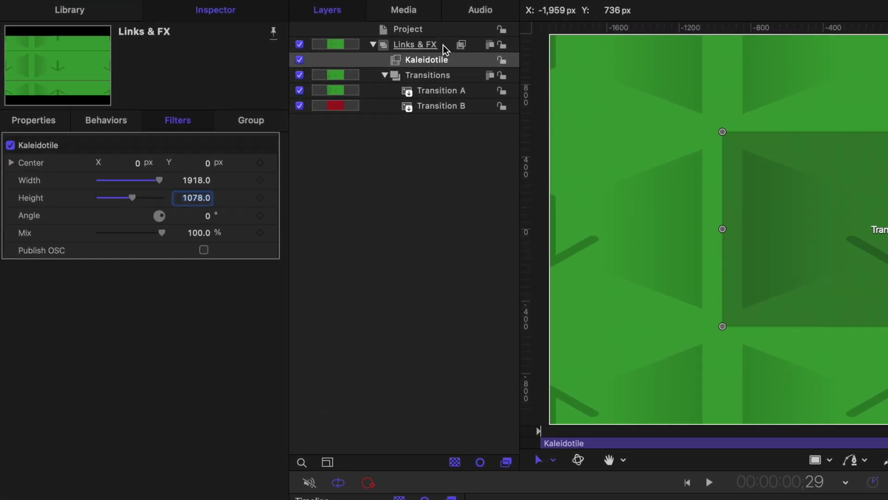
Scale Links & FX to 200% and confirm Transitions remains at 50%
click(442, 45)
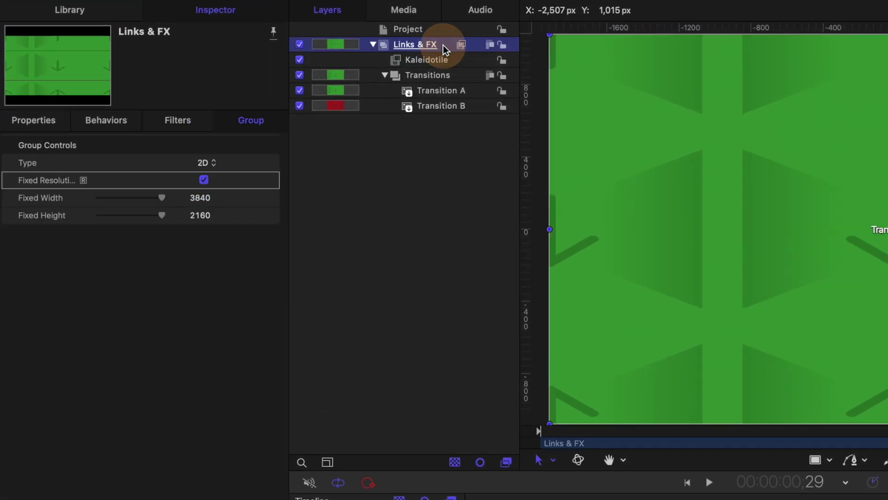
click(14, 130)
click(206, 200)
text(200)
key(Return)
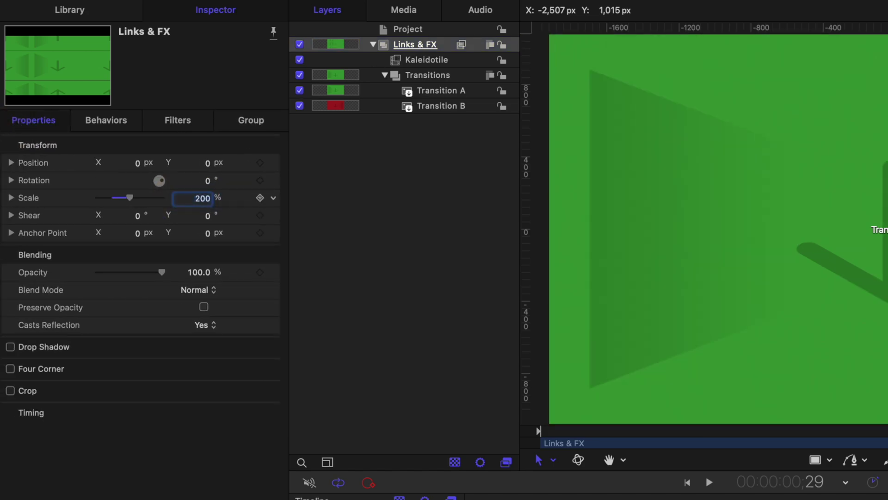
click(428, 77)
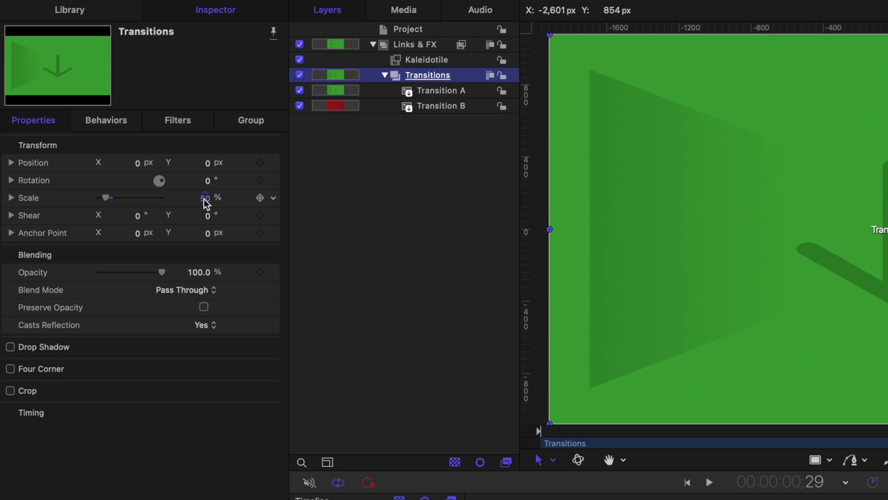
click(431, 47)
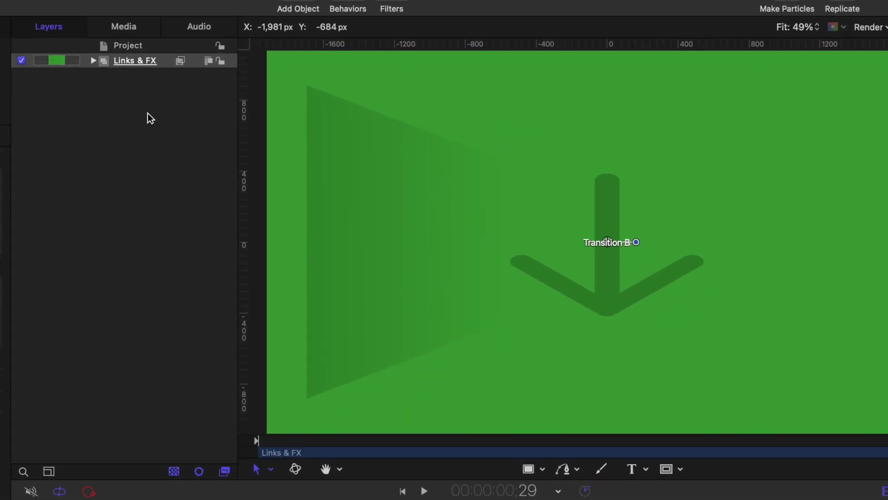
Create a new Controller group and draw a small white rectangle near the canvas centre
click(305, 125)
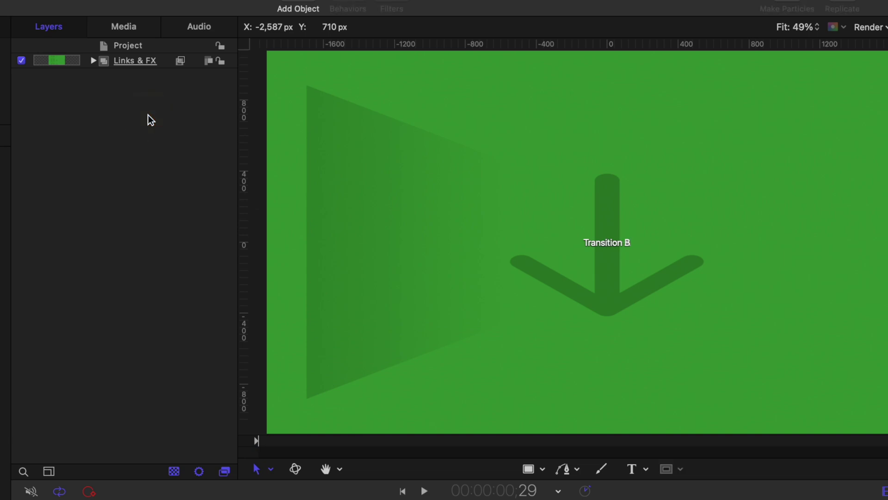
key(super+shift+n)
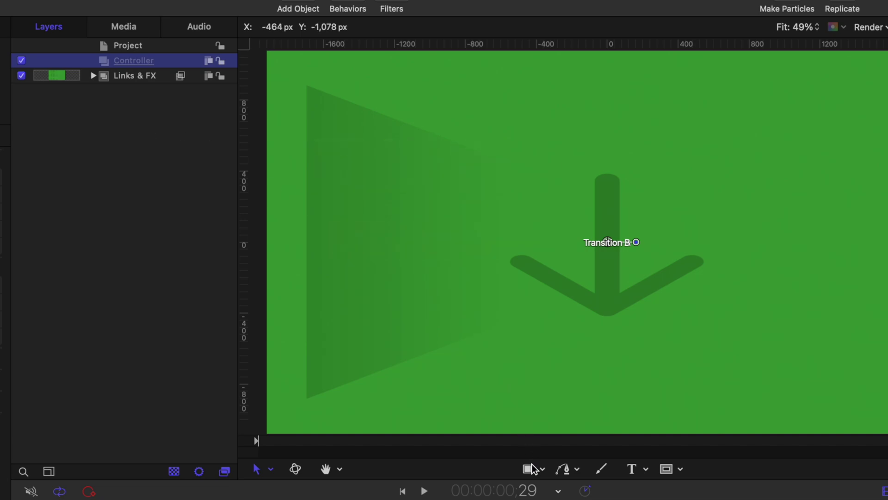
drag(579, 209, 616, 247)
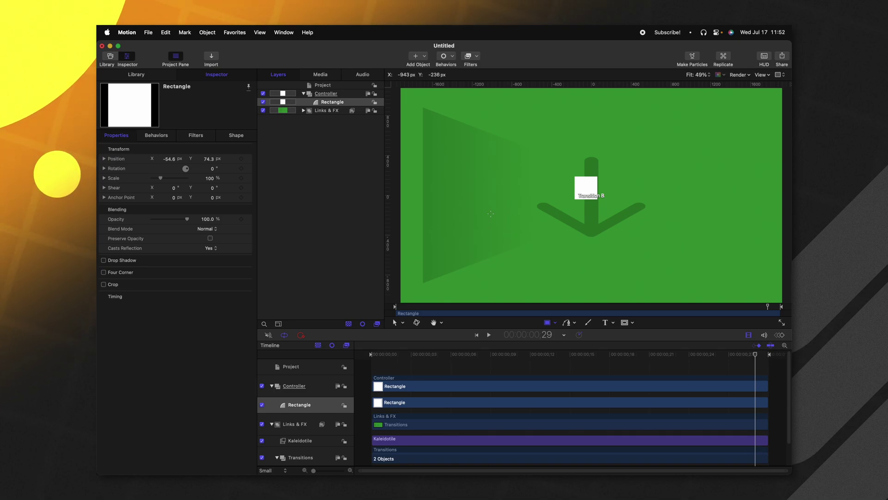
Reset the rectangle's Position to 0, 0 and add a Wriggle behavior to it
right_click(120, 159)
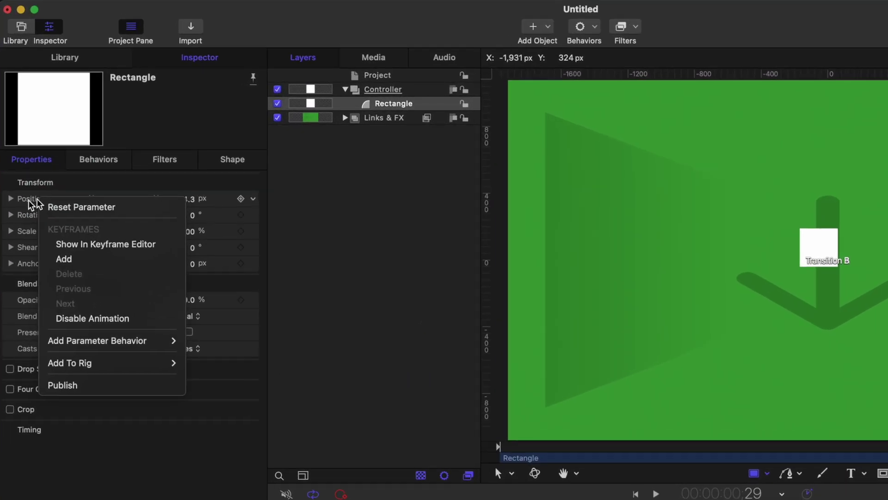
click(50, 207)
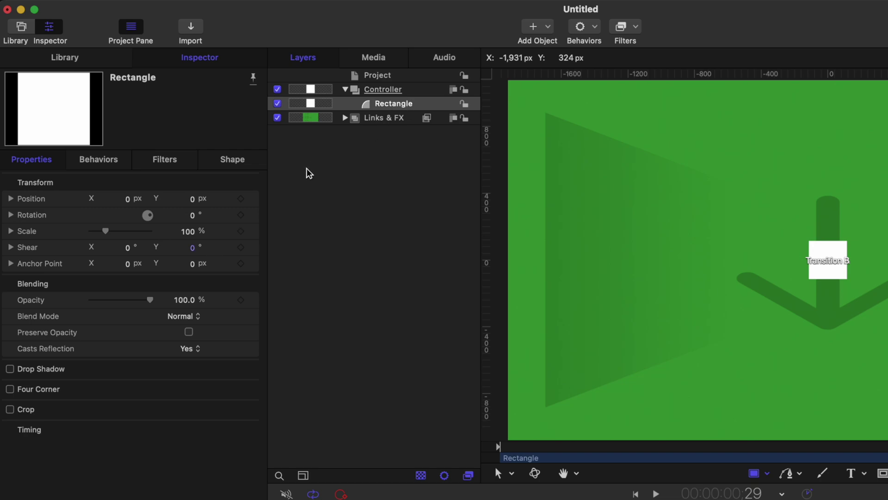
click(254, 199)
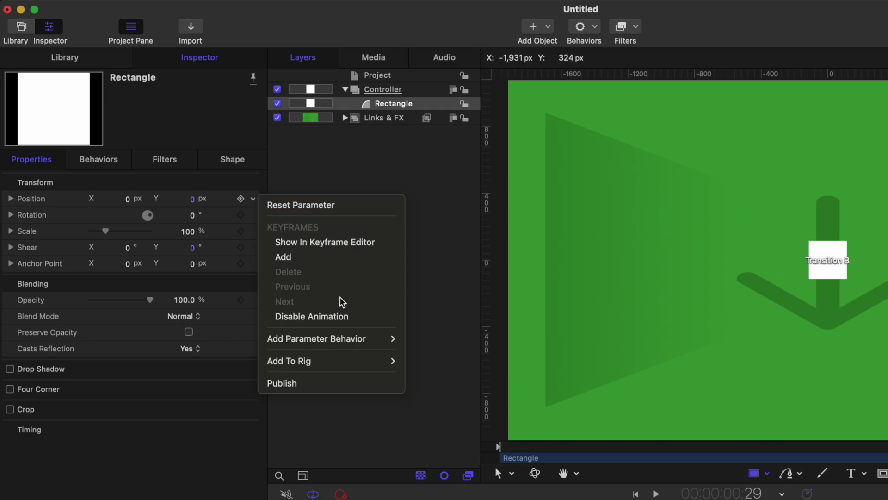
mouse_move(350, 338)
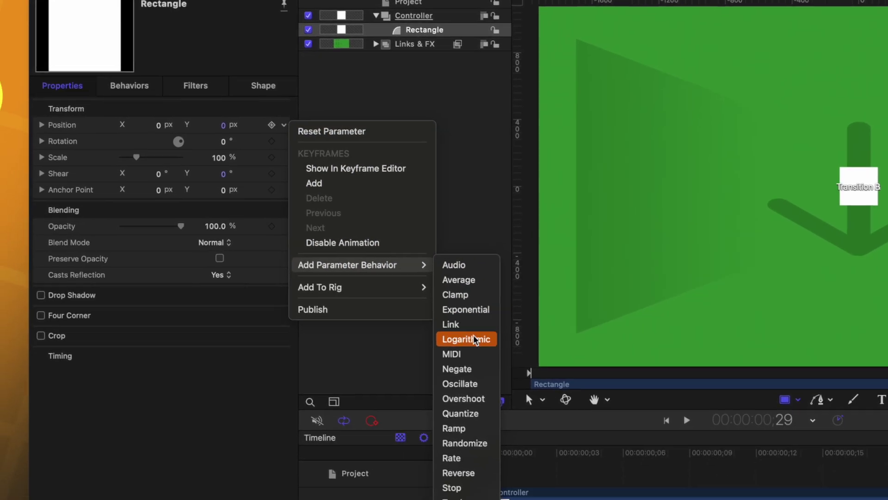
click(535, 358)
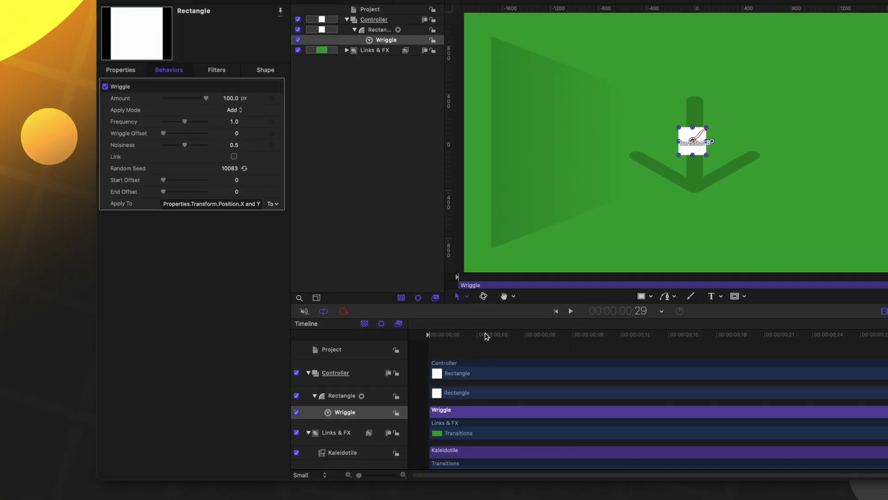
key(space)
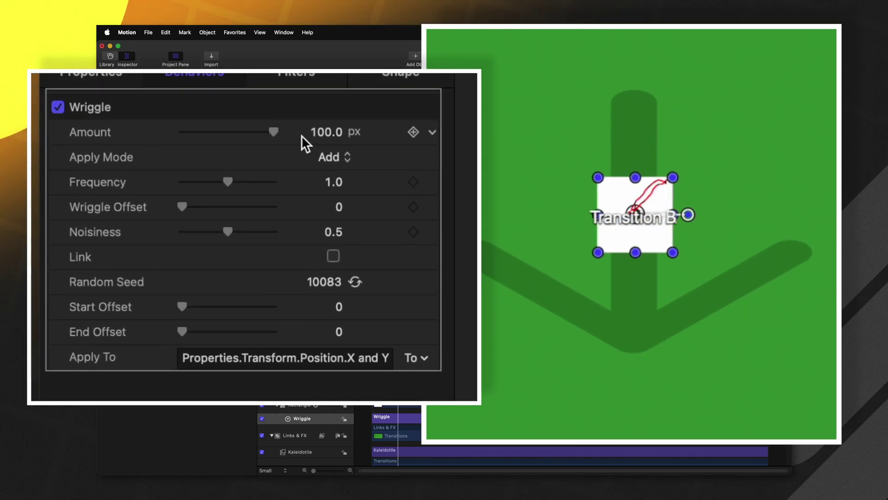
Set the Wriggle Apply Mode to Add and Subtract and regenerate its Random Seed
drag(326, 134, 241, 168)
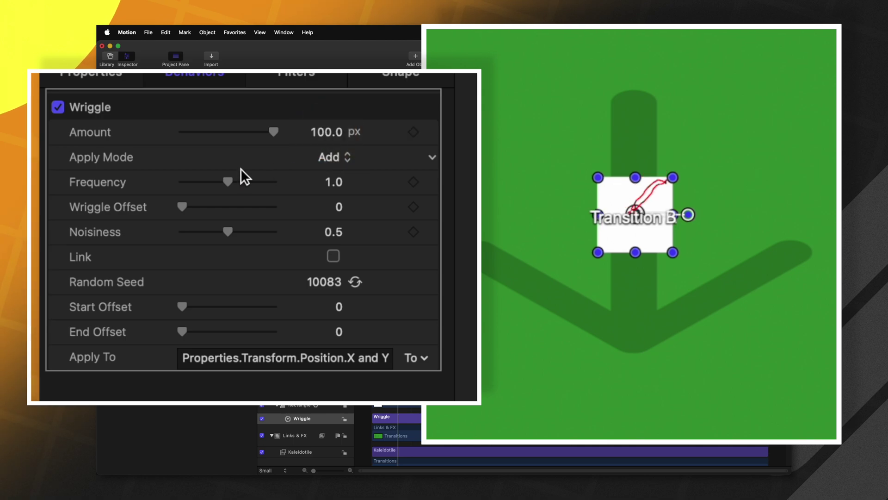
click(344, 155)
click(395, 220)
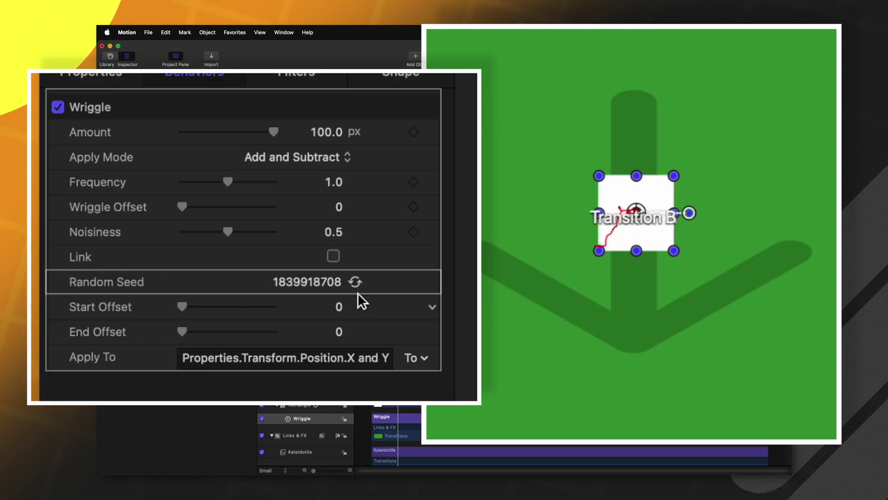
click(357, 283)
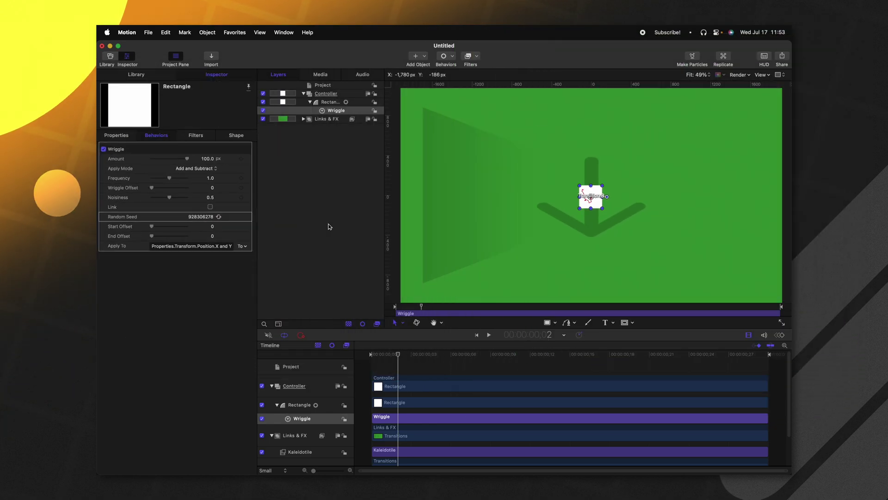
Add a Link parameter behavior to the Links & FX group's Position
click(319, 119)
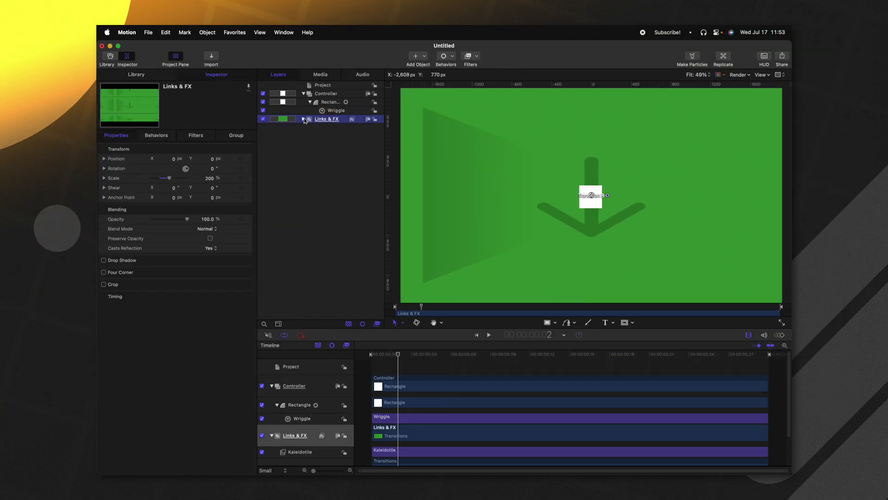
click(430, 276)
key(space)
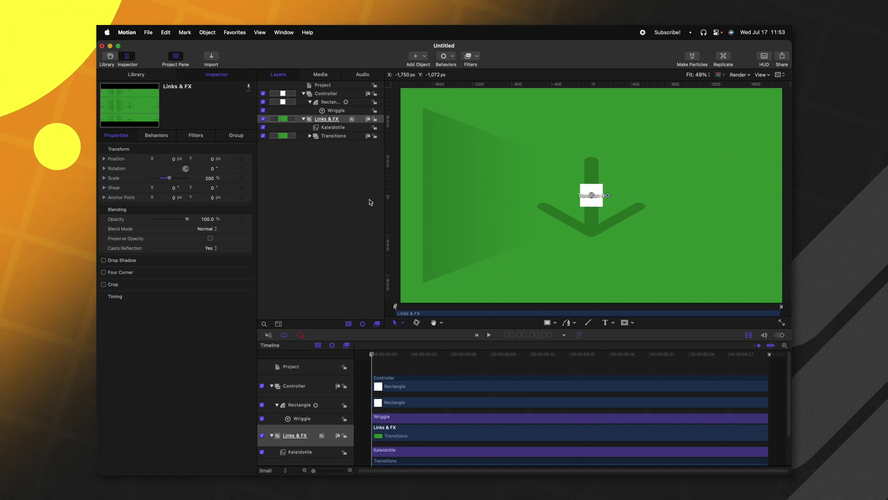
key(Home)
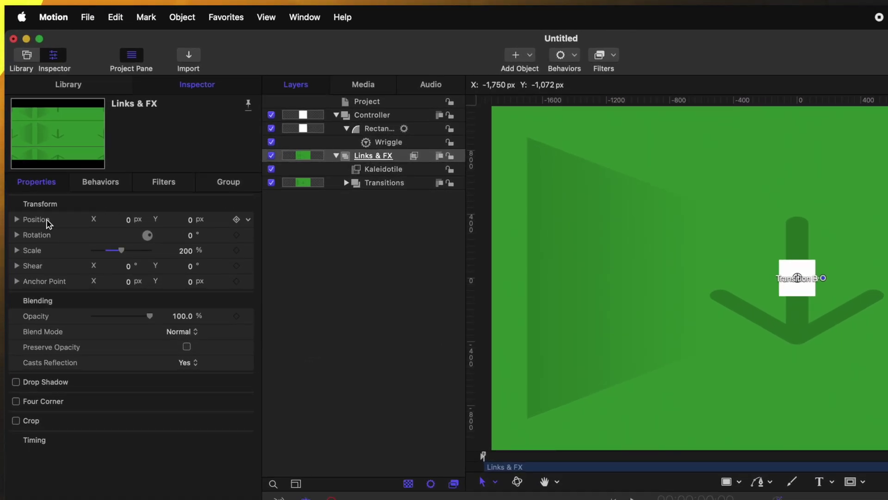
click(249, 223)
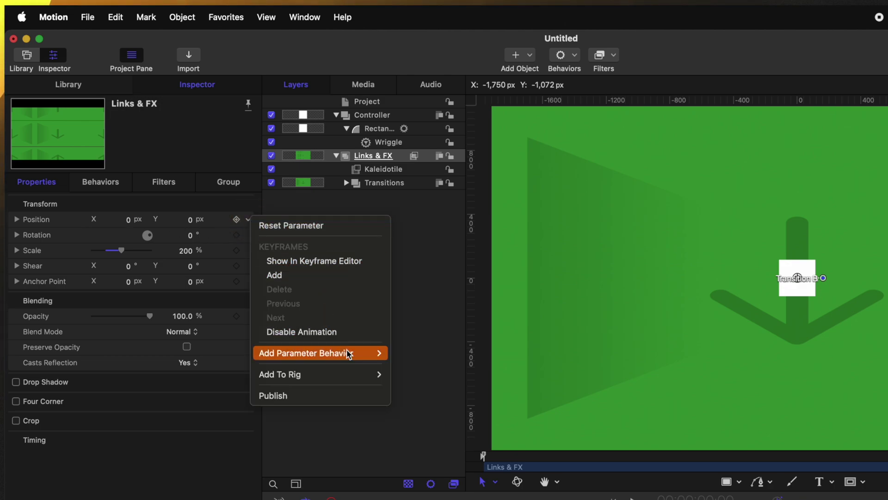
mouse_move(348, 354)
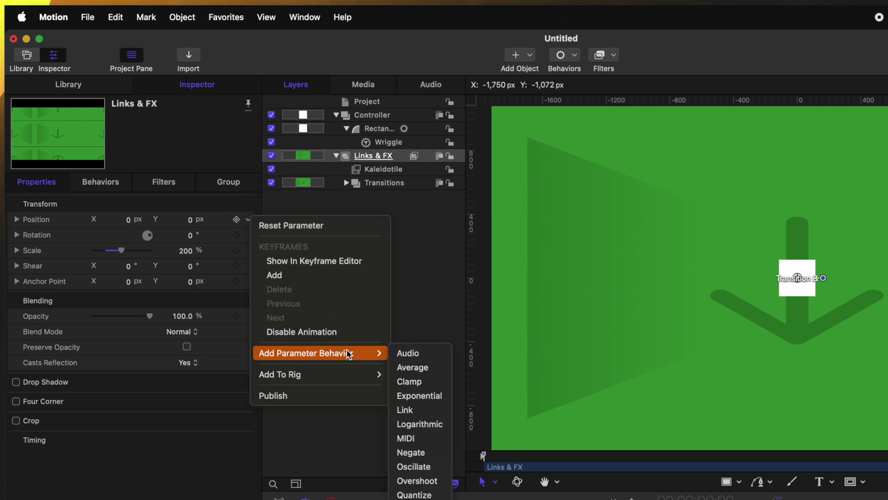
click(430, 413)
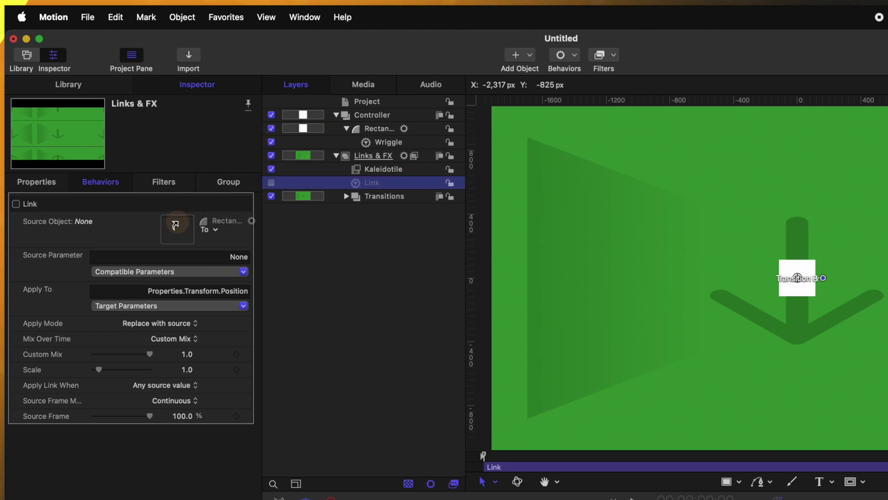
Make the Rectangle the Link's source object and preview the shake
drag(175, 225, 177, 226)
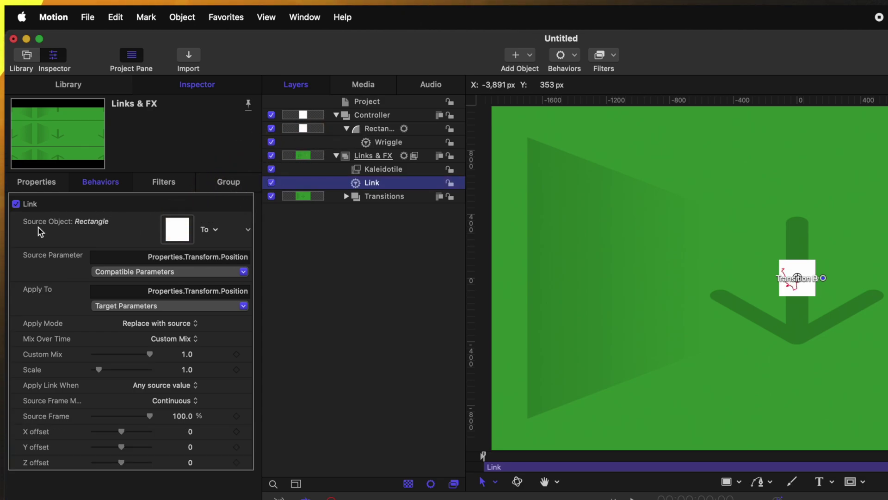
key(space)
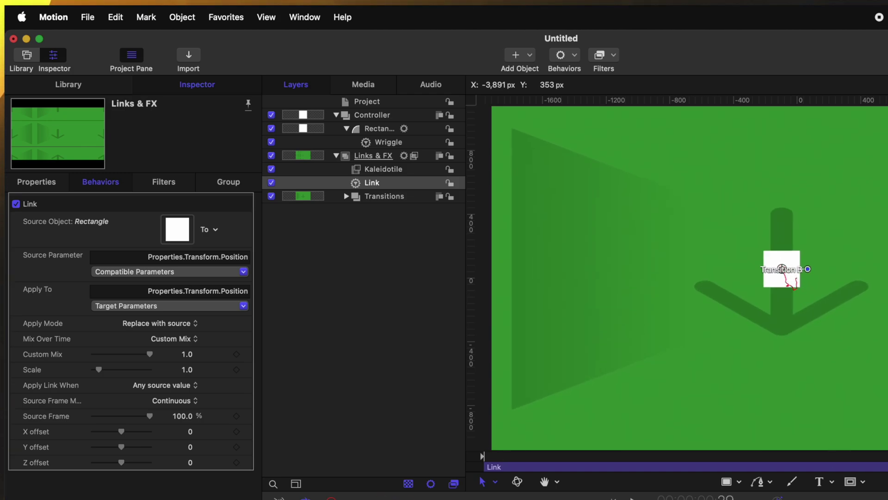
click(322, 156)
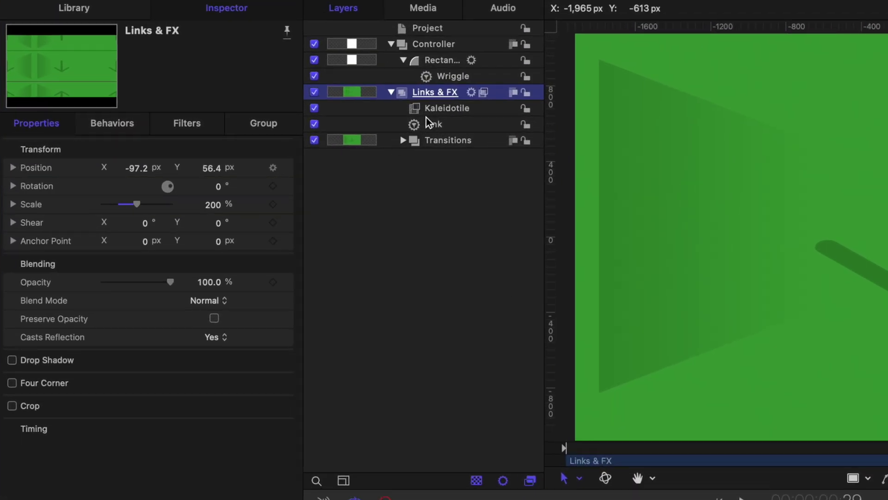
Set the Link Position behaviour's Mix Over Time to Ease In/Out
click(447, 121)
click(447, 125)
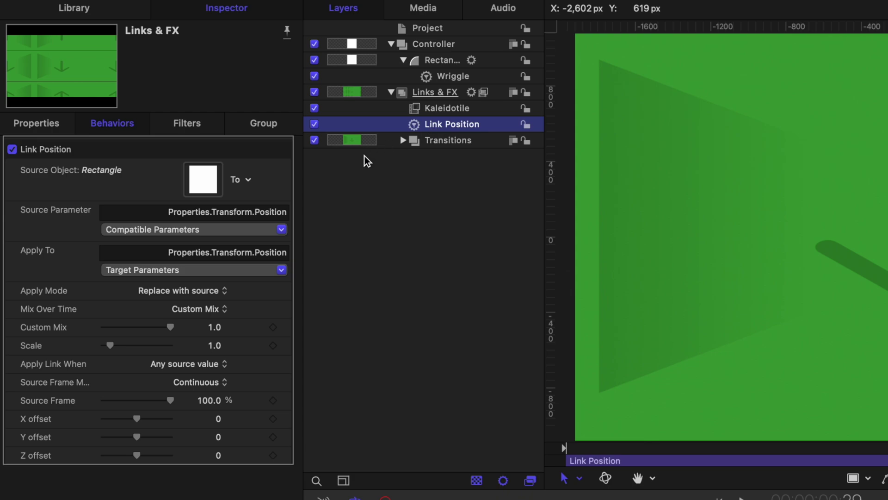
click(73, 310)
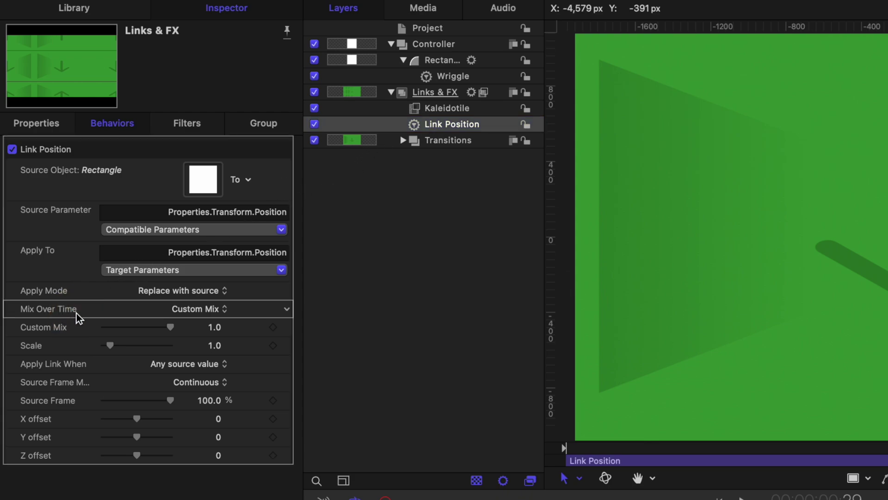
click(195, 312)
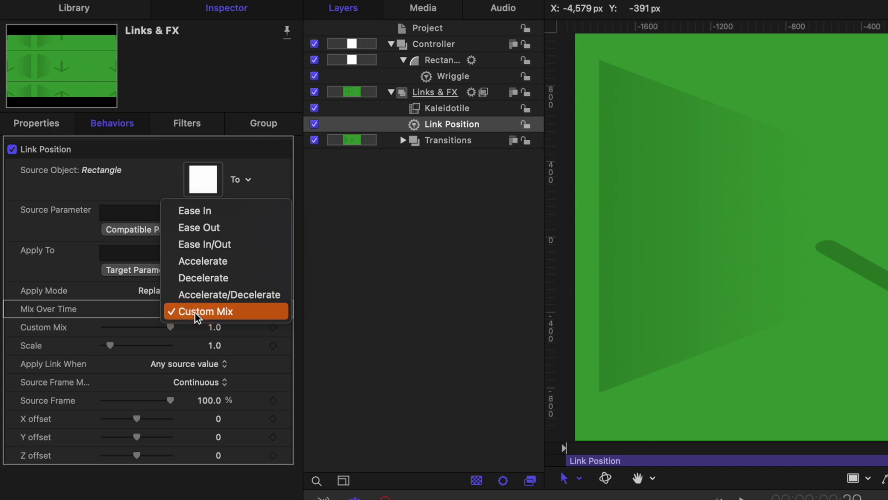
click(237, 245)
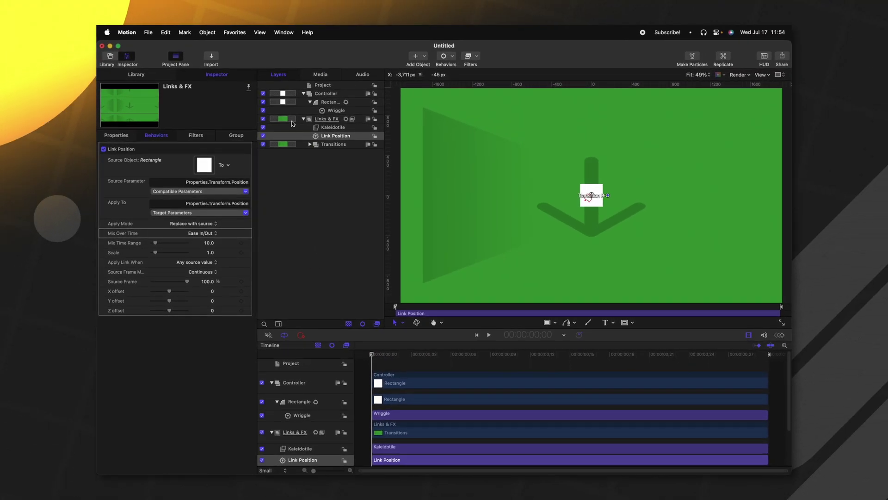
Scrub the playhead to preview the eased link, checking the Links & FX group and Rectangle layer
click(292, 121)
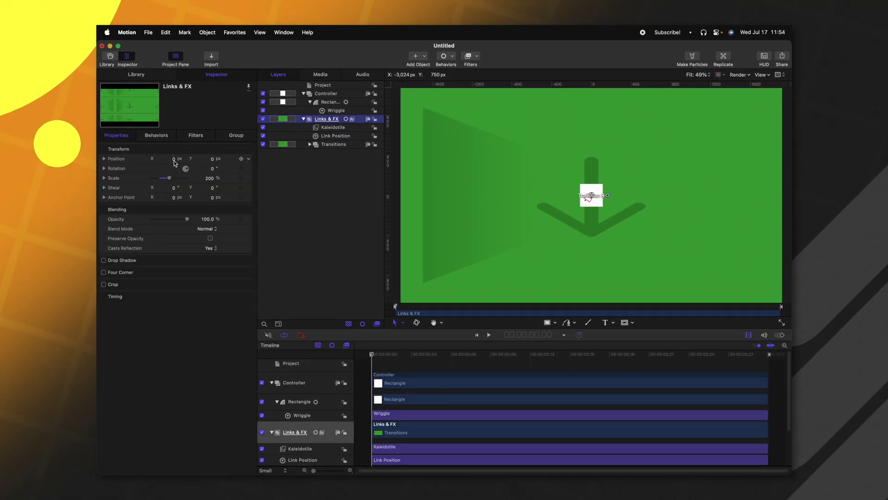
drag(388, 355, 557, 357)
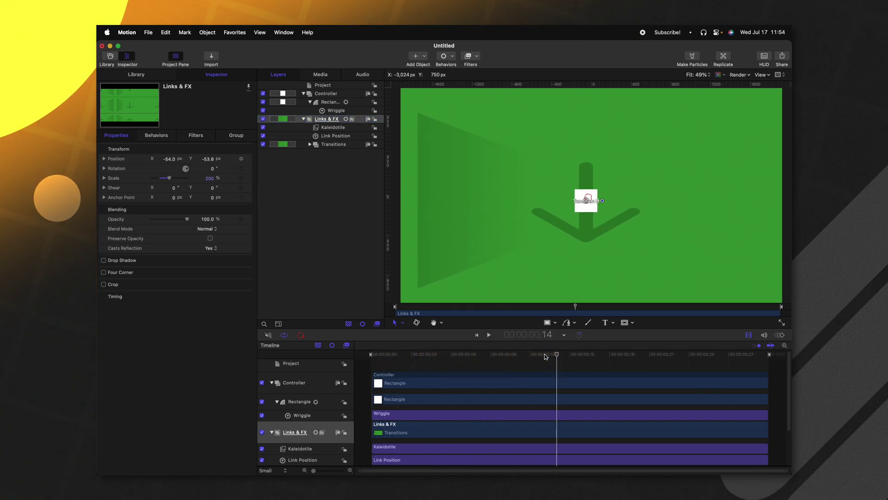
click(329, 103)
drag(655, 354, 755, 354)
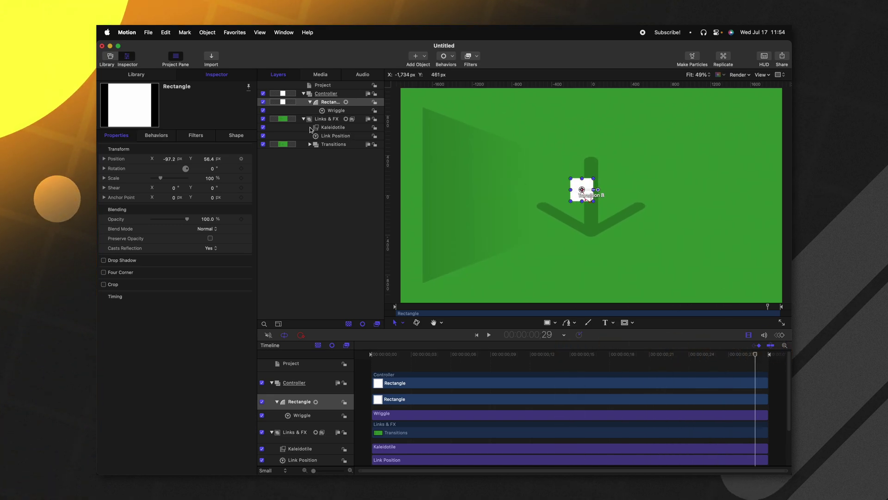
click(324, 119)
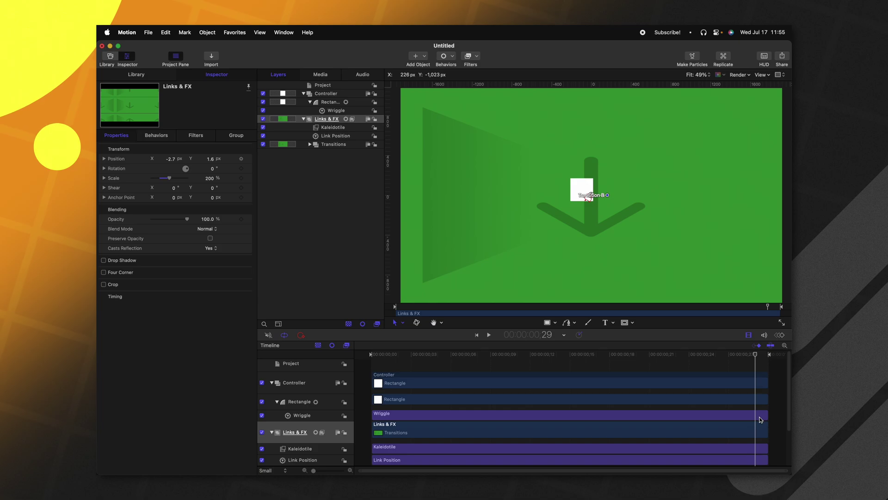
click(753, 460)
click(782, 339)
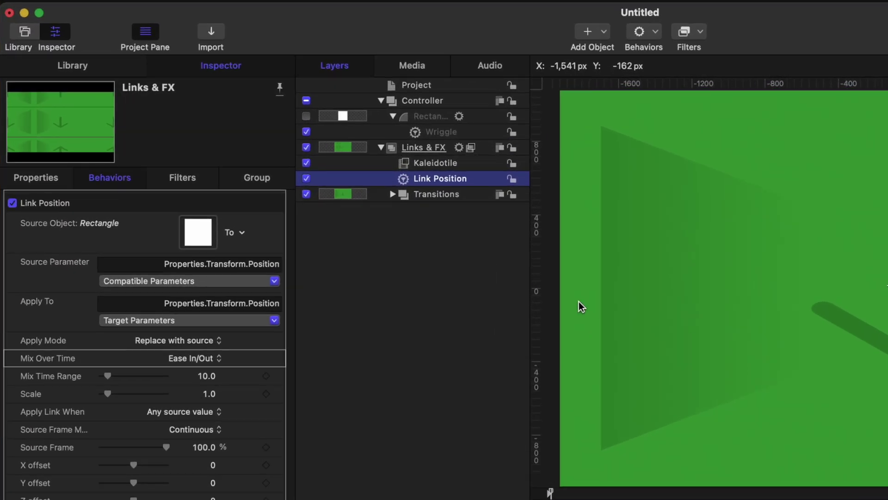
Add a Wriggle behaviour to the Rectangle's Rotation, Amount 25°, apply mode Add and Subtract
click(333, 115)
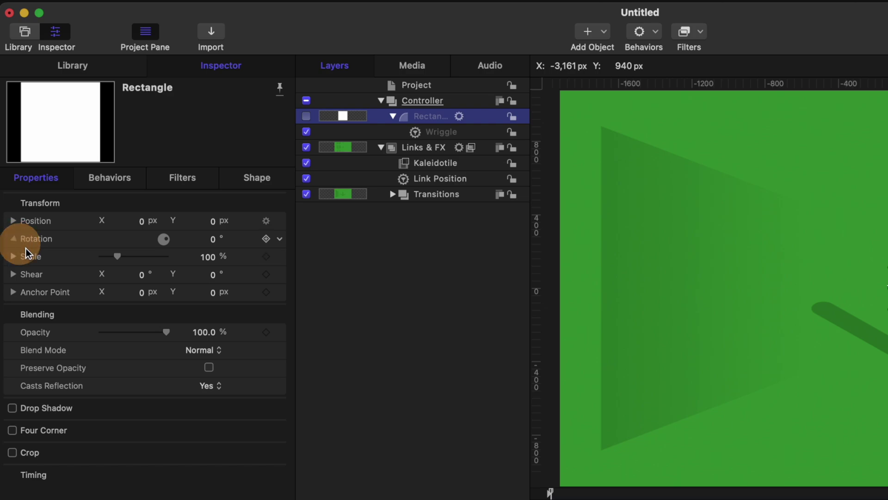
click(13, 239)
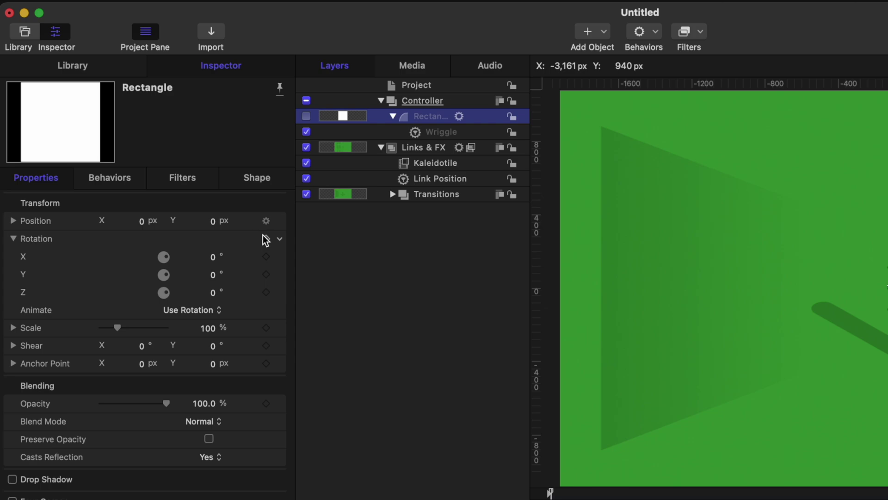
click(280, 239)
mouse_move(399, 395)
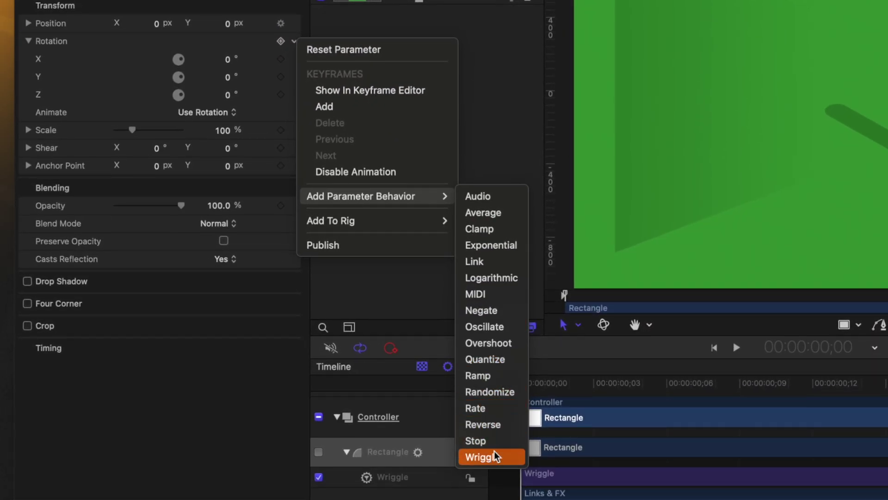
click(494, 451)
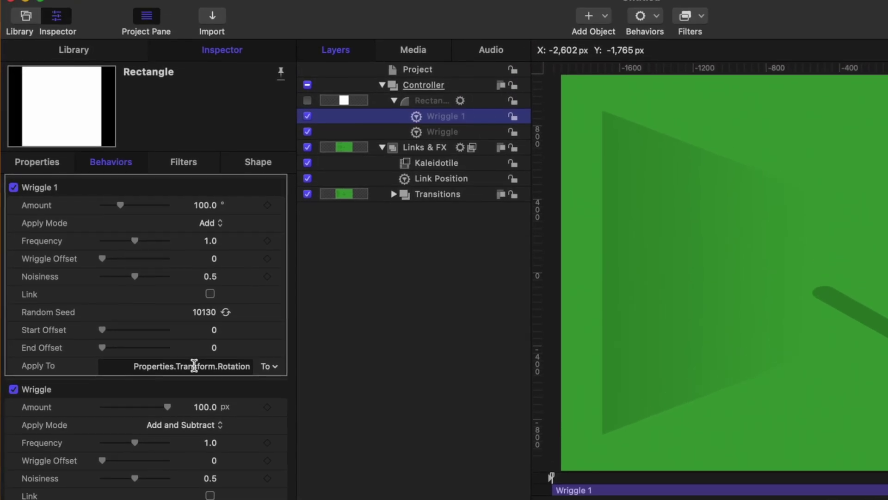
drag(217, 368, 229, 367)
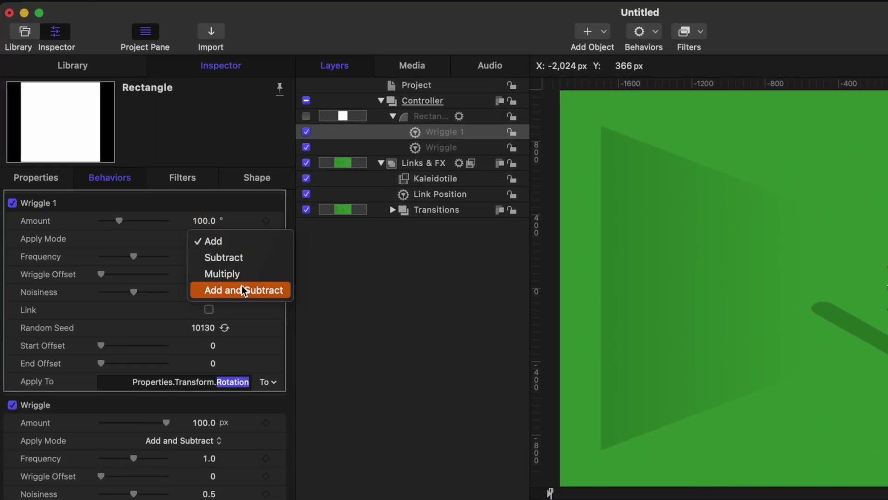
click(241, 290)
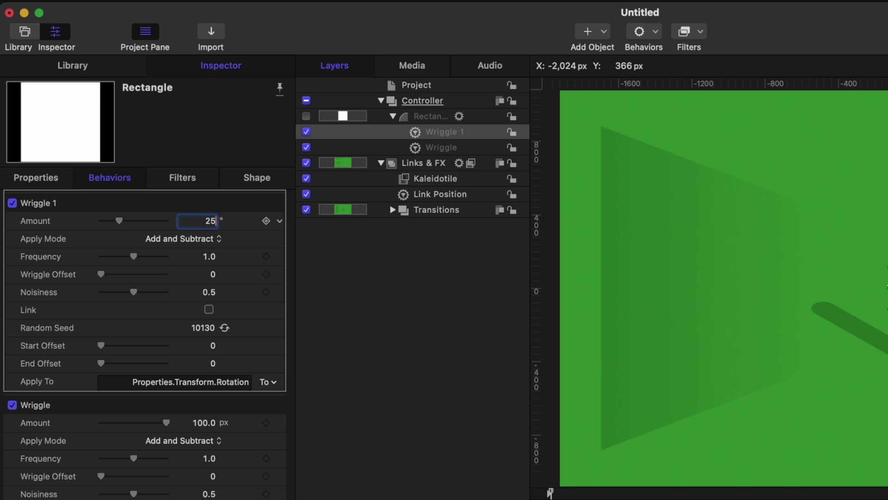
Add a Link behaviour to the Links & FX group's Rotation with the Rectangle as source
click(353, 162)
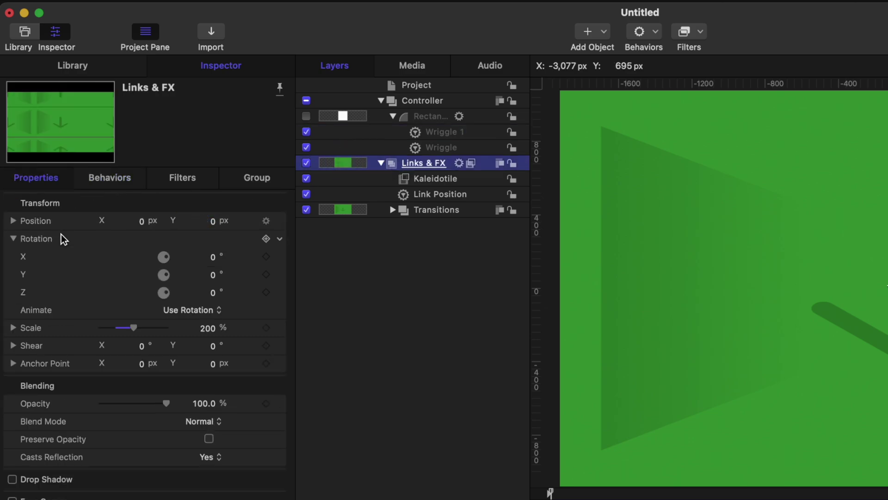
click(279, 238)
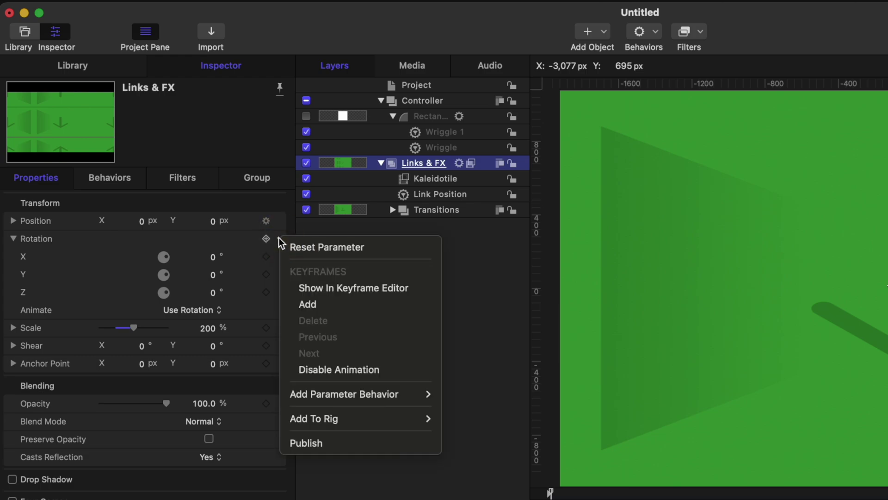
mouse_move(376, 388)
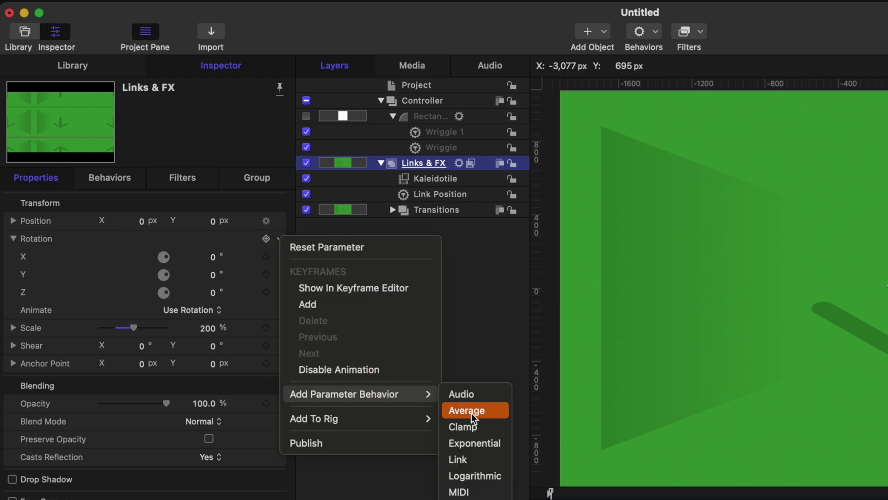
click(491, 457)
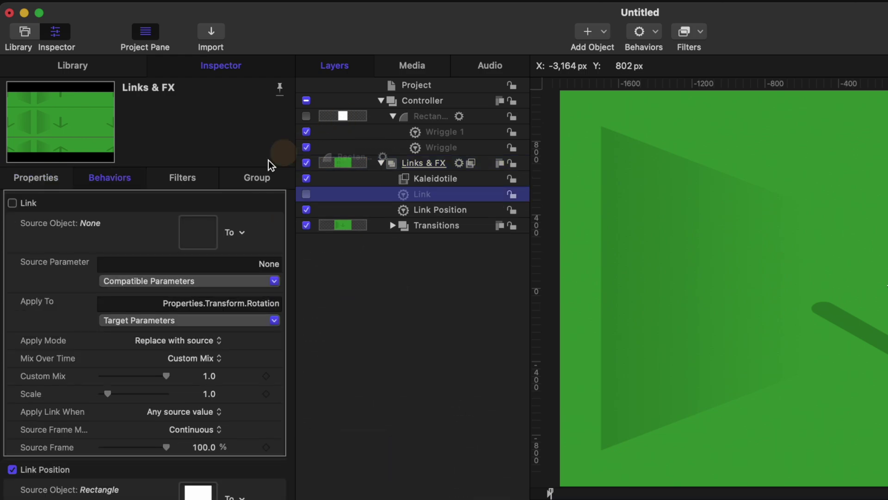
drag(194, 229, 199, 233)
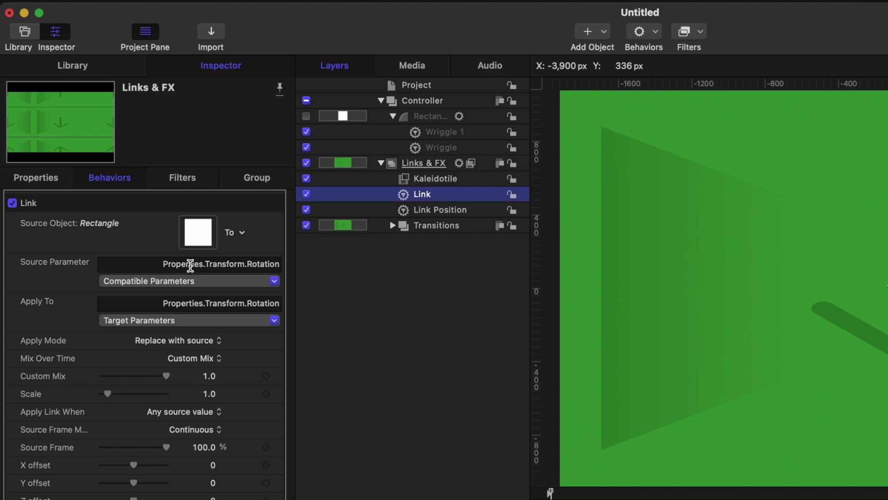
drag(155, 264, 231, 264)
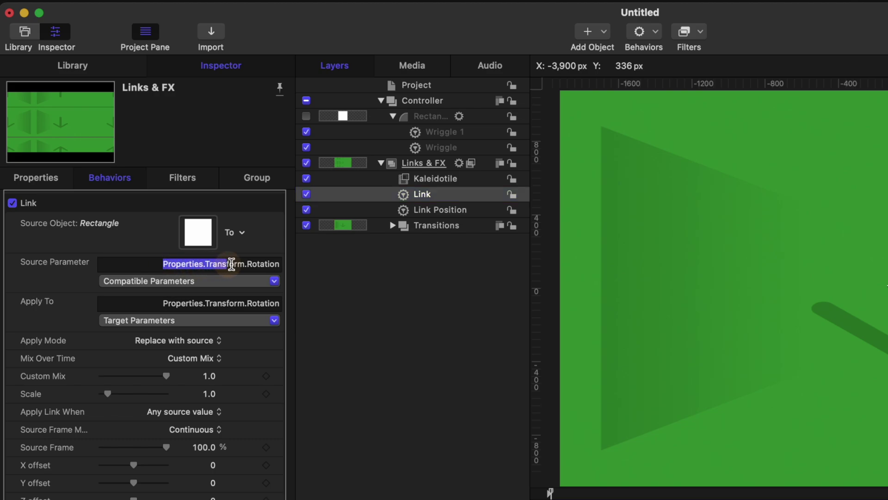
Make the rotation link ease in and out with a Mix Time Range of 15
click(192, 359)
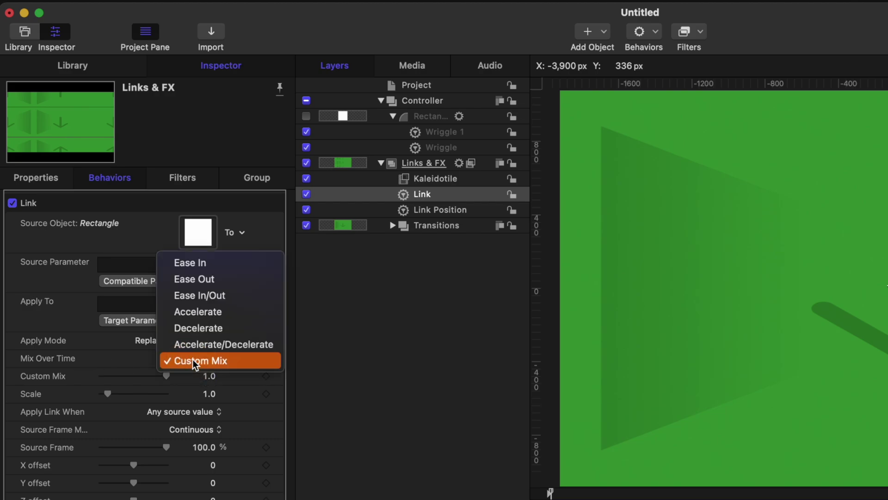
click(232, 295)
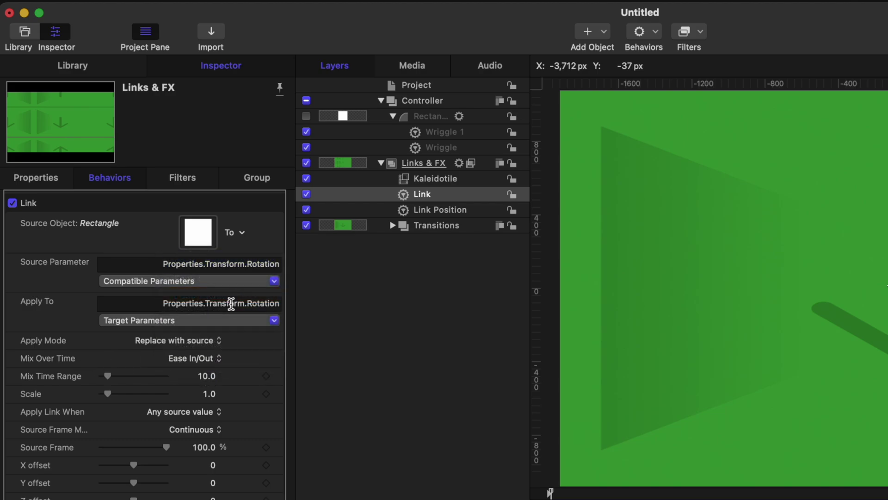
click(209, 376)
text(15)
key(Return)
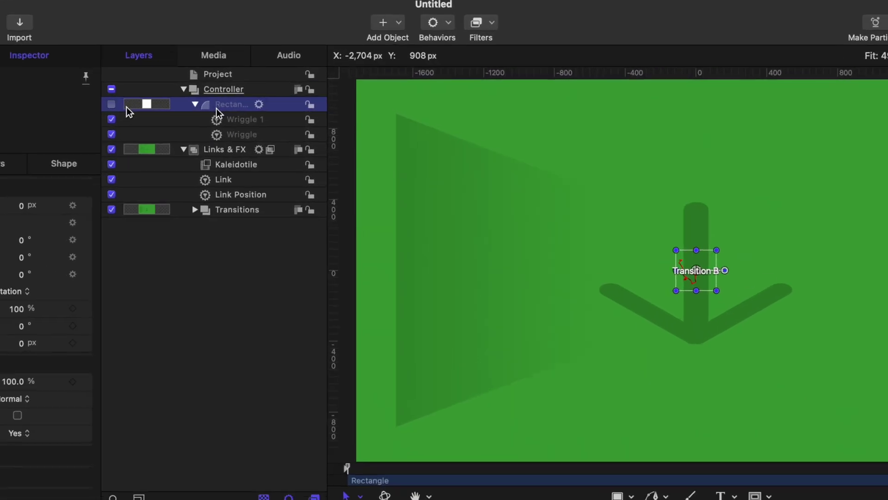
Add a Prism filter to the Rectangle and raise its Amount to 32
click(484, 21)
mouse_move(520, 79)
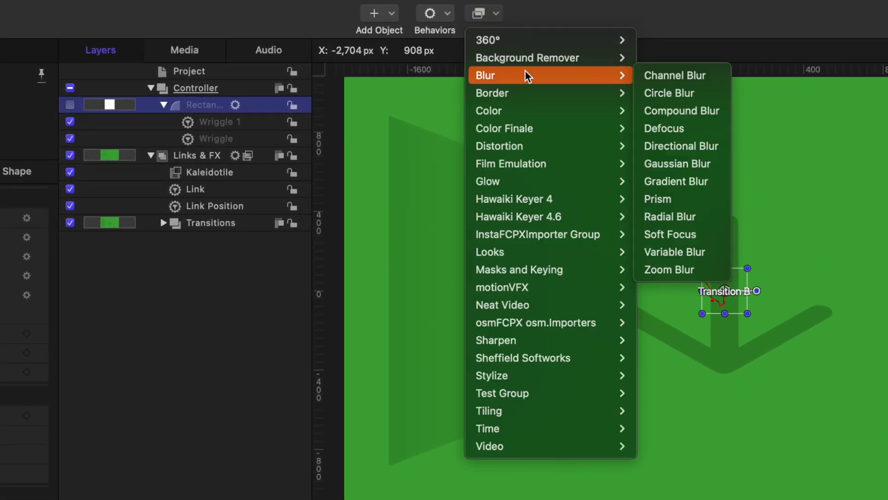
click(696, 199)
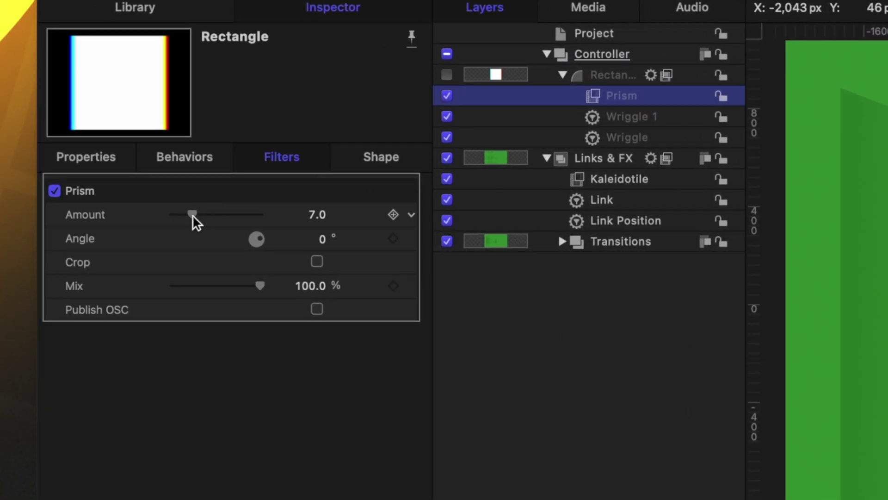
drag(194, 215, 333, 208)
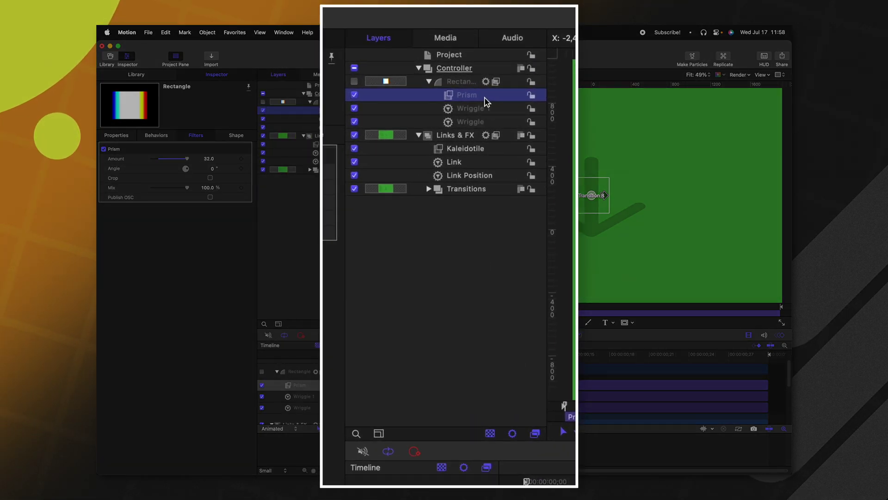
Copy the Prism filter onto Links & FX and set the Prism copy Amount to 0
key(super+c)
click(446, 138)
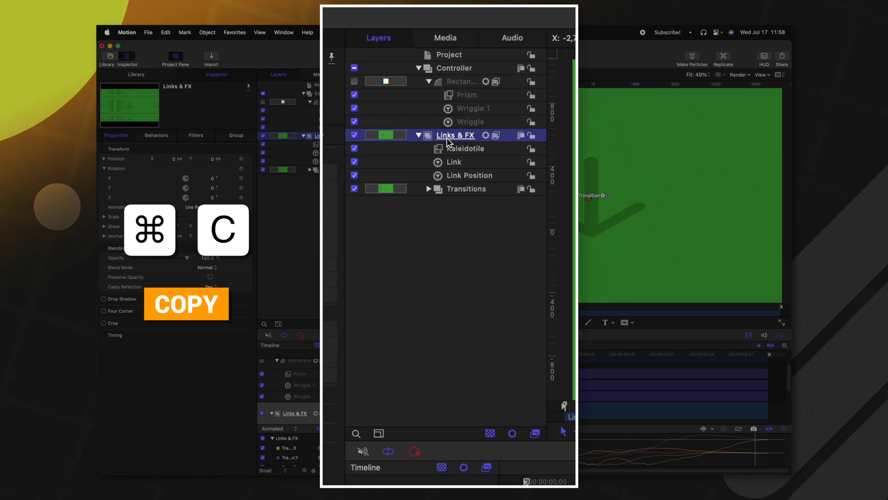
key(super+v)
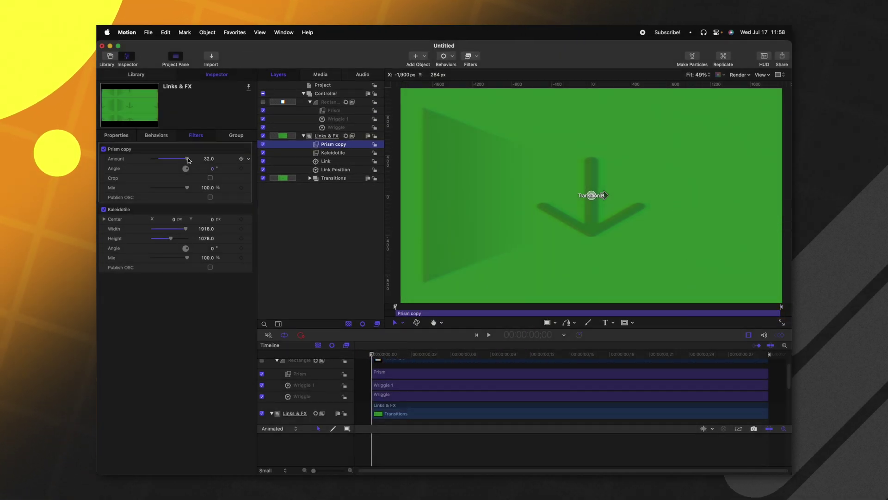
drag(187, 158, 98, 165)
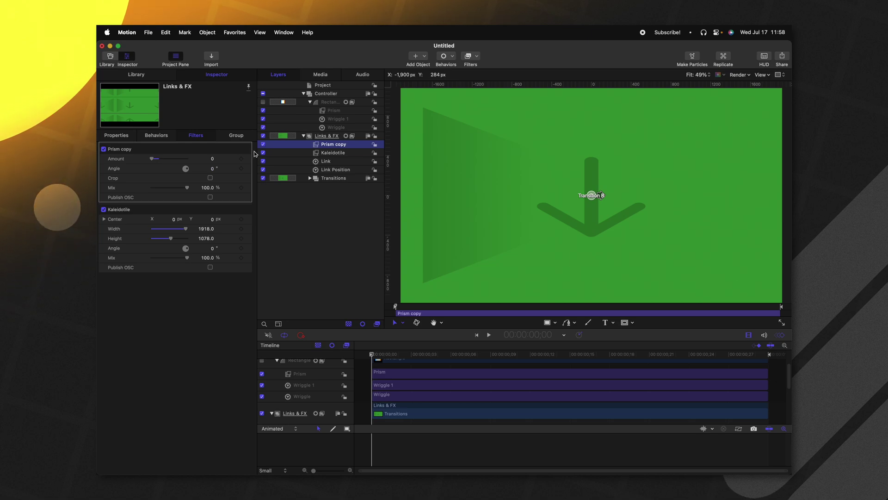
click(333, 111)
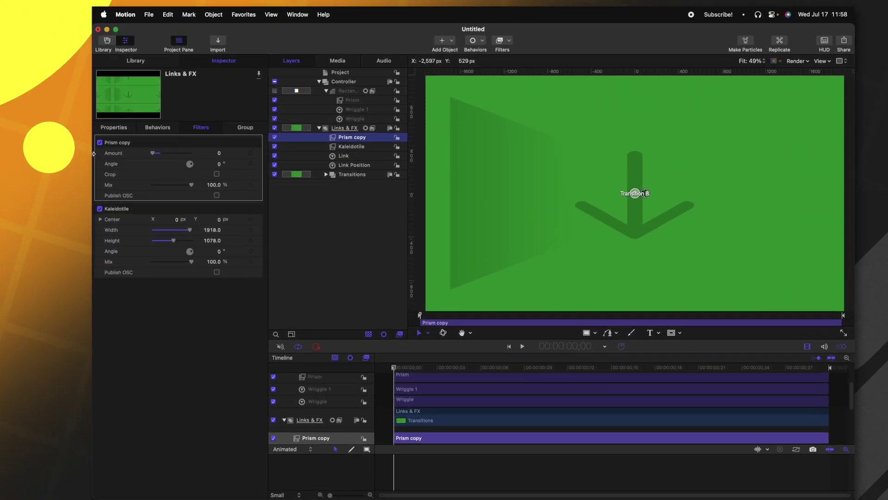
Link Prism copy's Amount to the Rectangle's Prism filter Amount
click(258, 152)
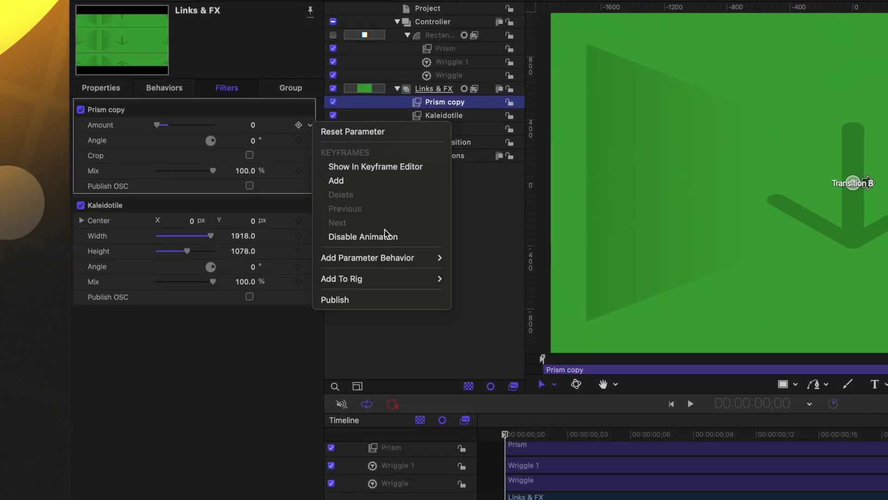
mouse_move(417, 257)
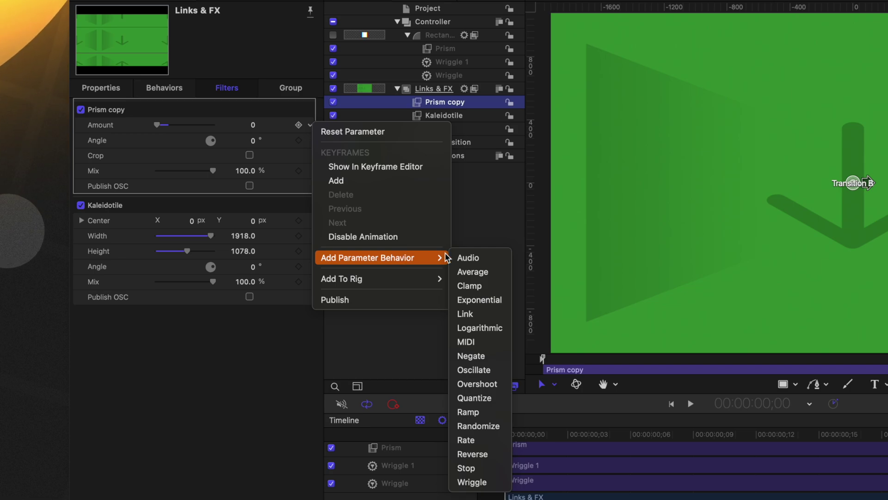
click(491, 318)
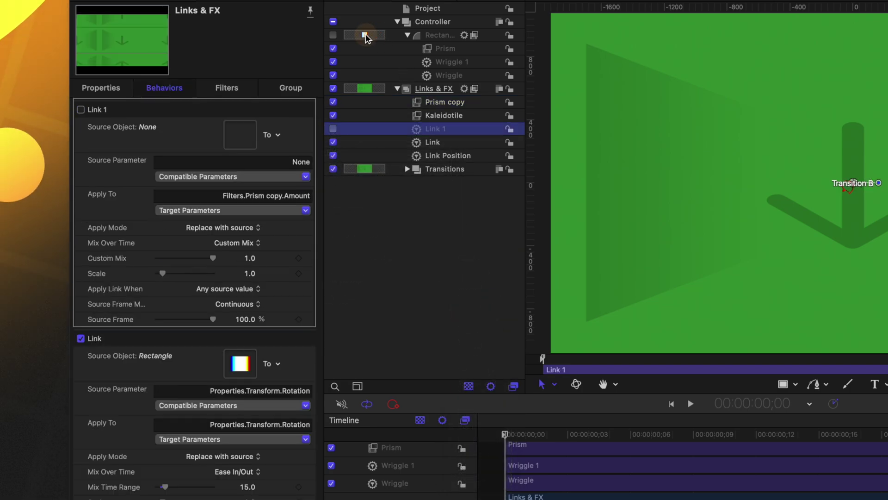
drag(363, 40, 240, 135)
click(198, 177)
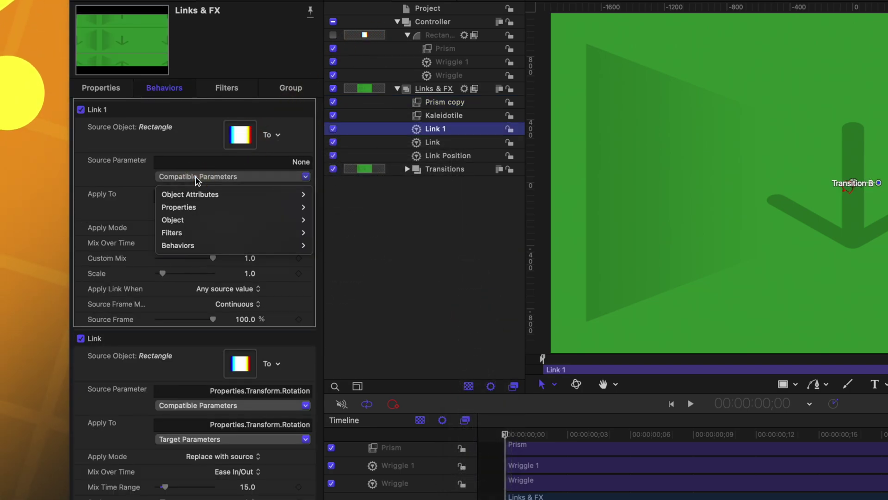
mouse_move(277, 232)
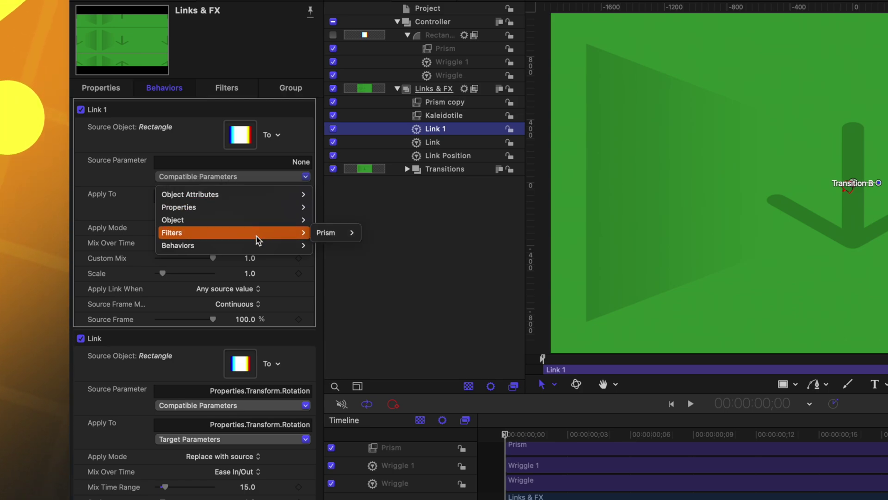
mouse_move(331, 238)
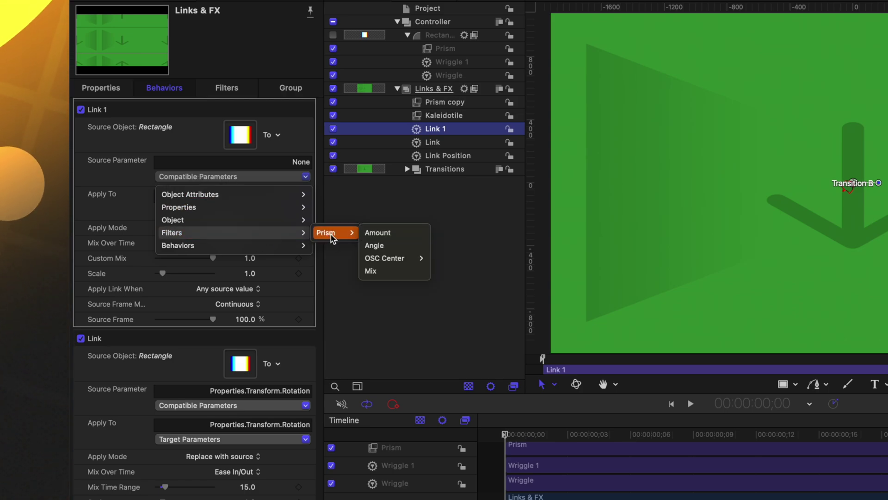
click(392, 233)
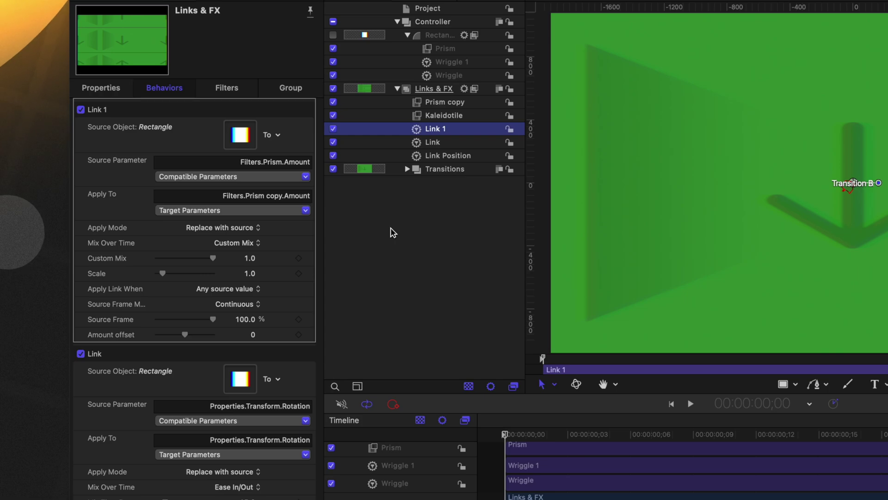
click(463, 50)
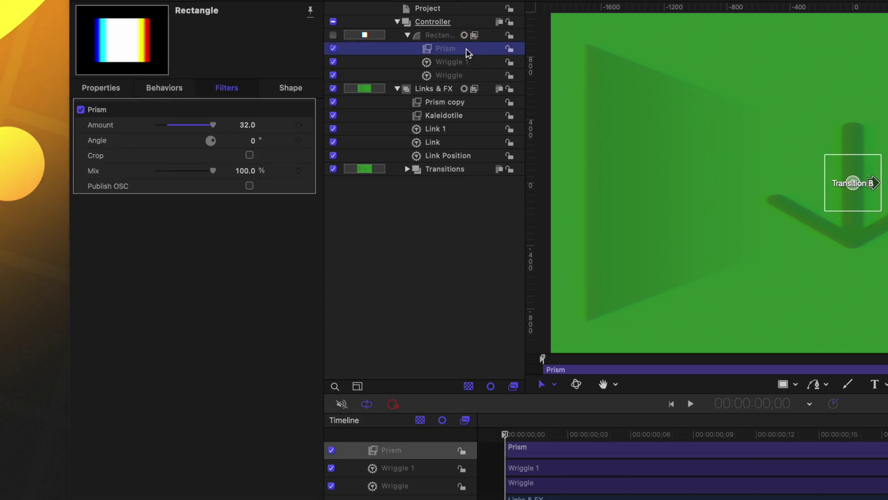
click(461, 104)
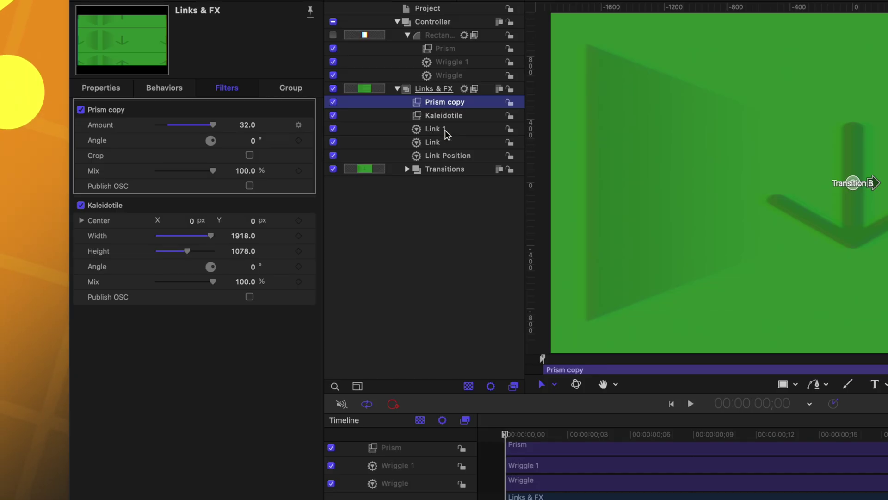
Make the prism link ease in and out over a 15.0 Mix Time Range and preview it
click(445, 131)
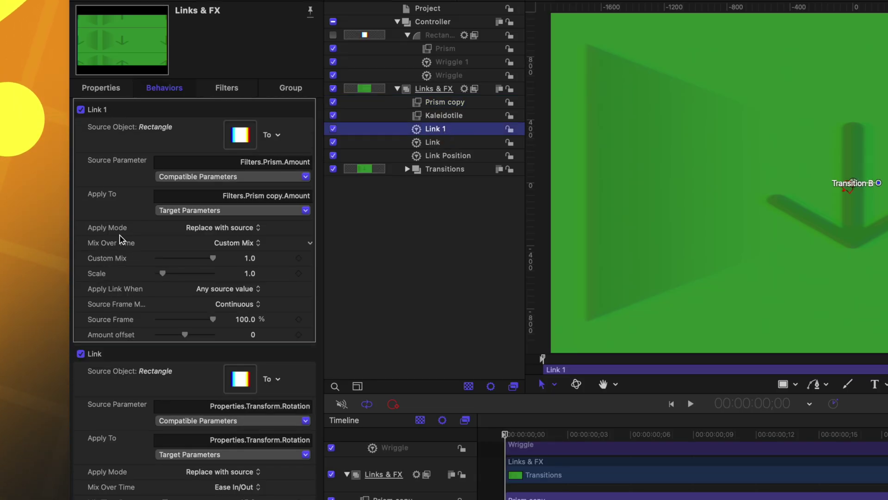
click(233, 243)
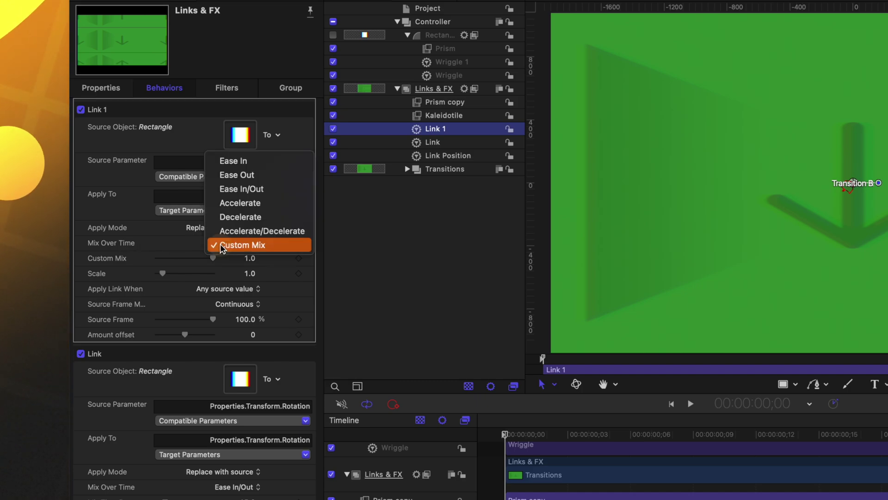
click(255, 188)
click(250, 259)
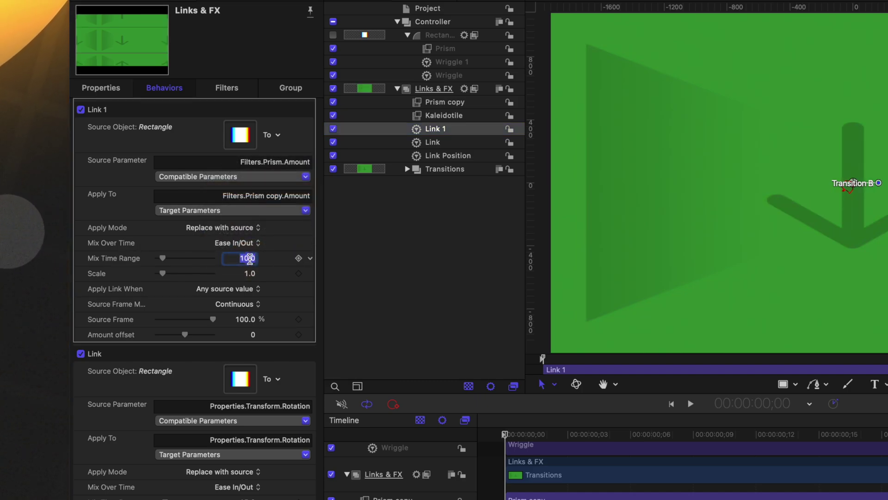
text(15.0)
drag(544, 438, 819, 439)
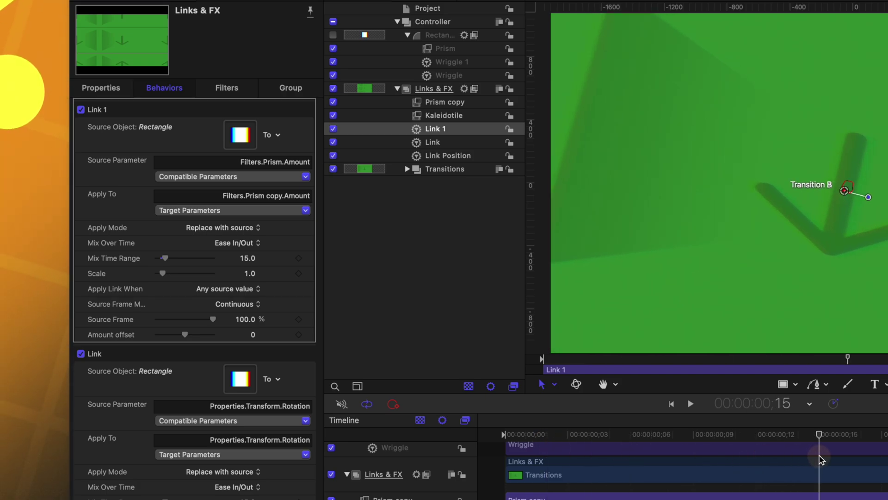
key(Home)
Rename the two link behaviours Link Prism and Link Rotation
double_click(458, 133)
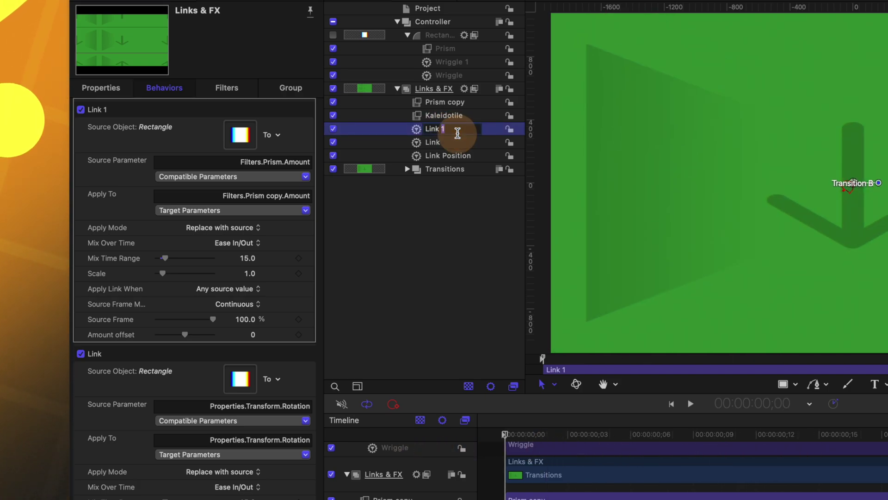
text(Li)
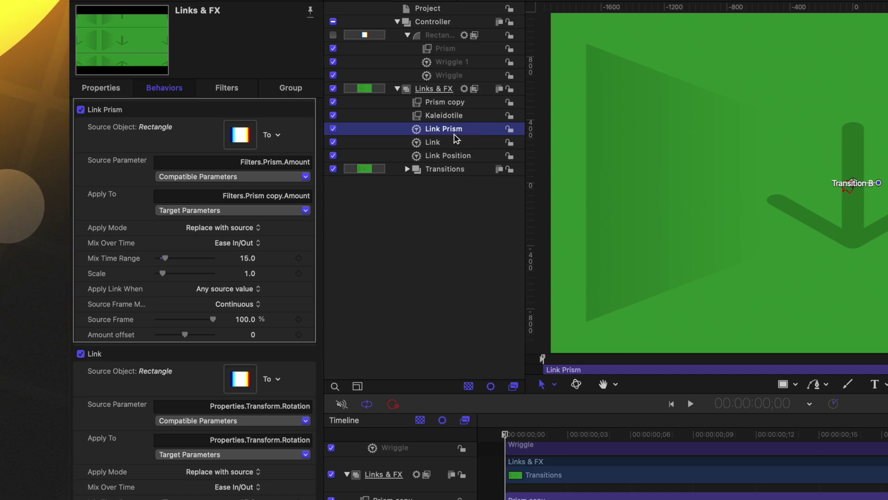
click(437, 144)
text(Link Rotation)
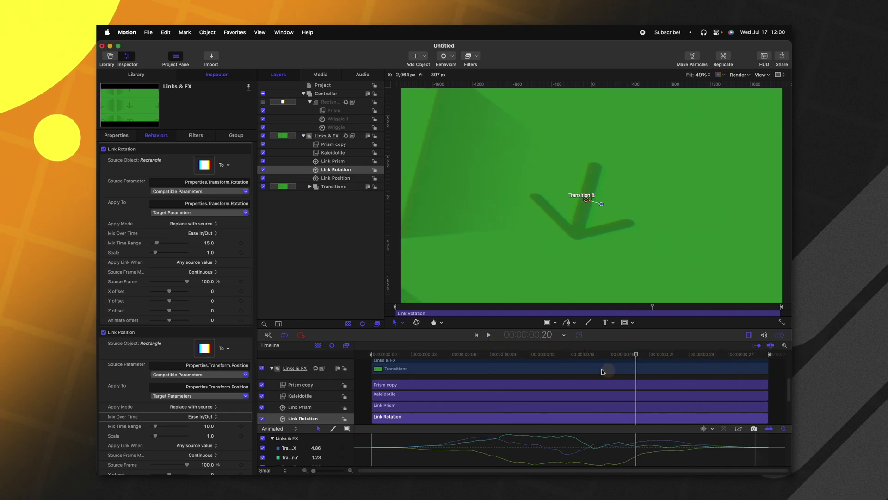
Keyframe Transition A's Opacity at 100% on frame 12 and 0% on frame 15, then preview the fade
key(Home)
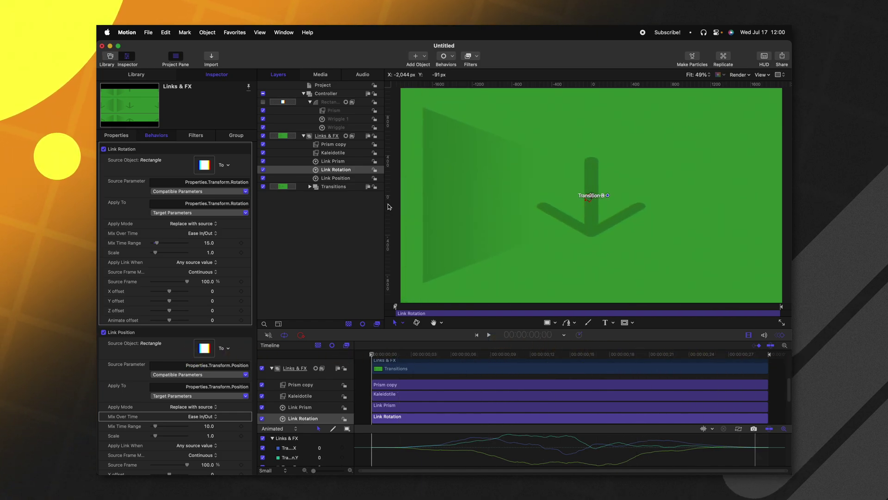
click(309, 185)
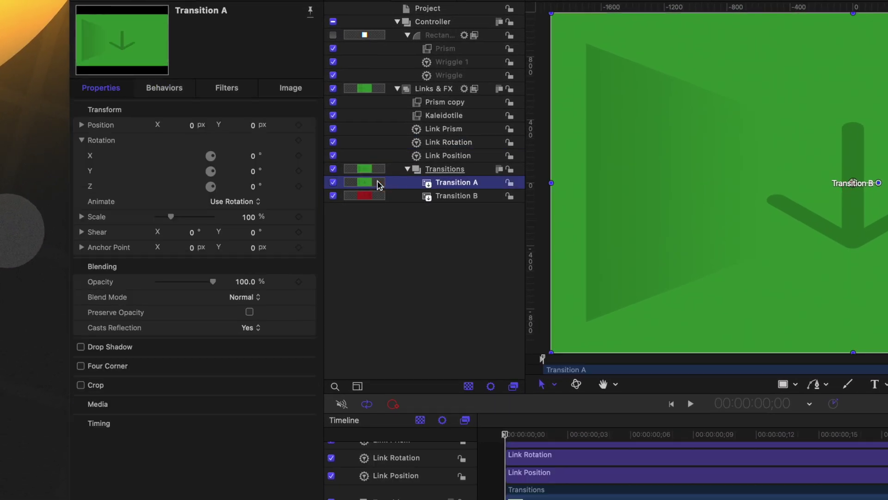
drag(729, 433, 784, 425)
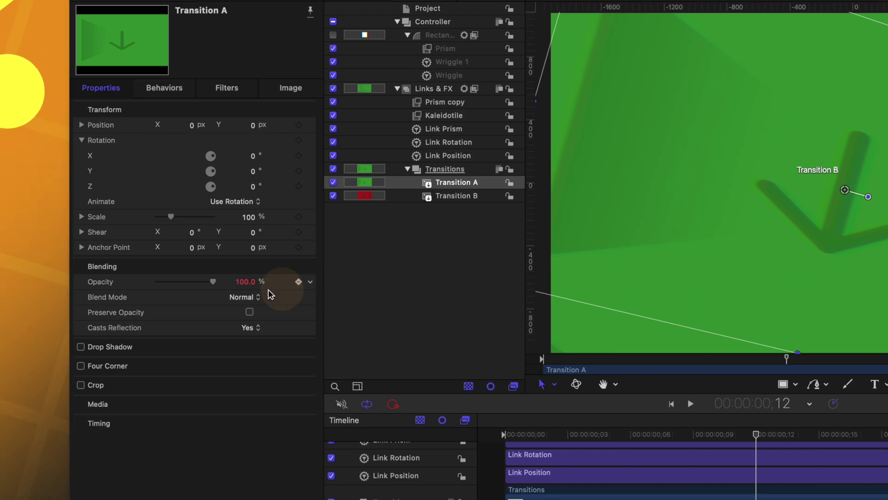
click(817, 433)
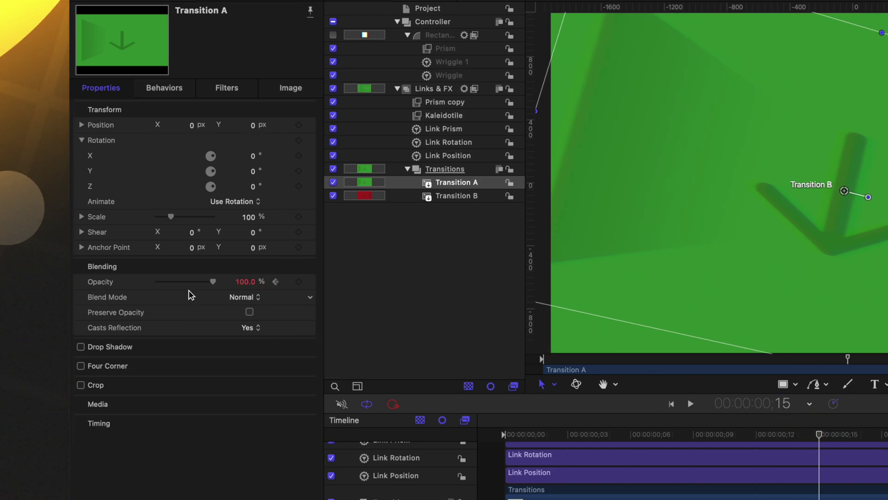
drag(191, 283, 89, 283)
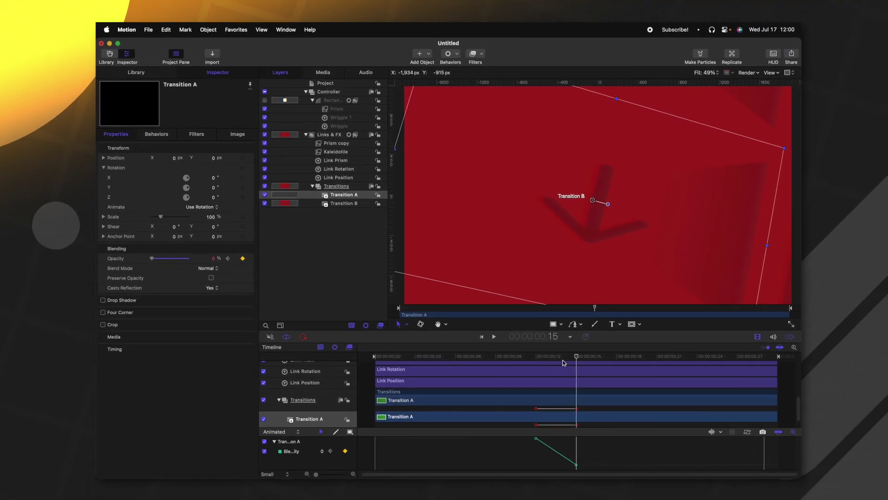
click(535, 356)
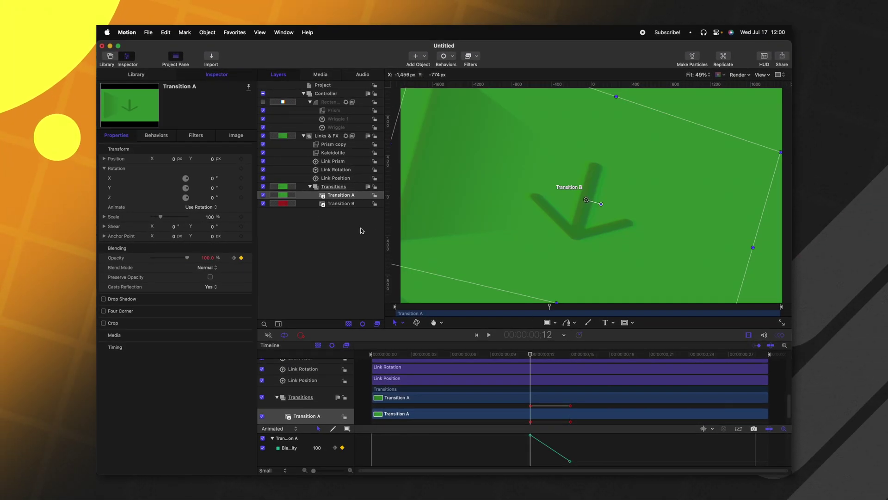
drag(532, 351, 438, 353)
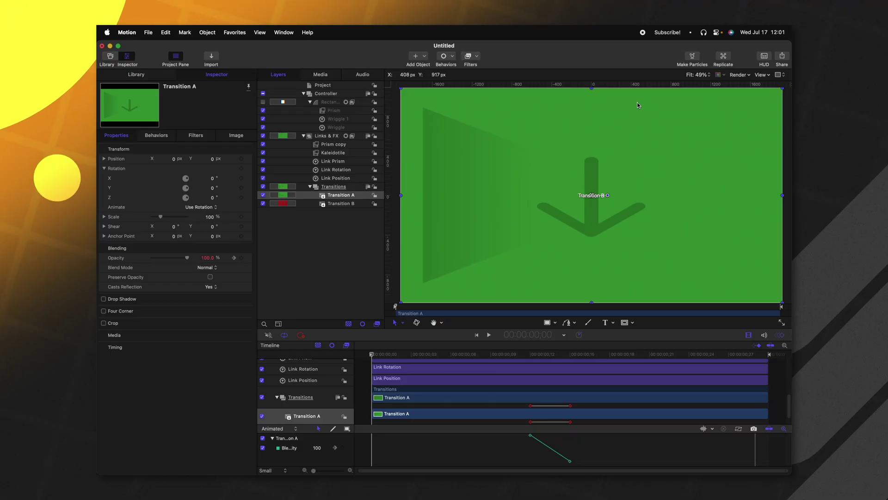
Show the canvas Render menu with its resolution, quality and lighting options
click(747, 75)
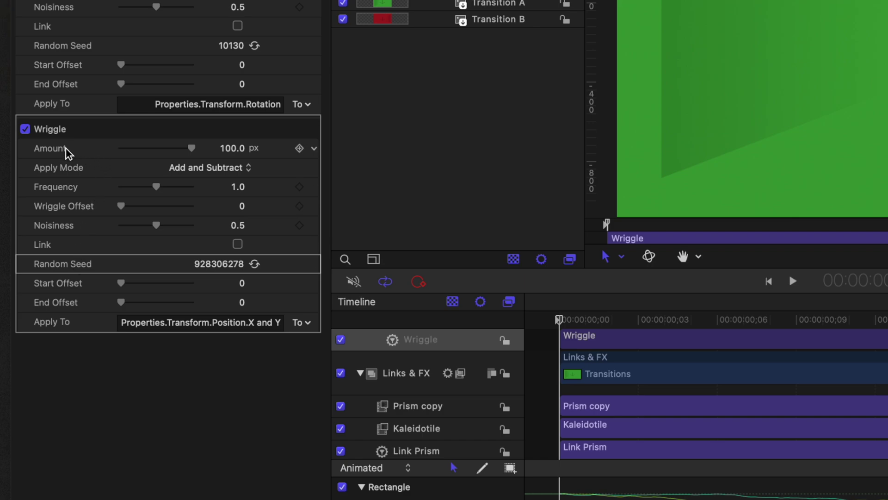
Publish the Wriggle Amount, Frequency, Noisiness and Random Seed parameters
click(314, 148)
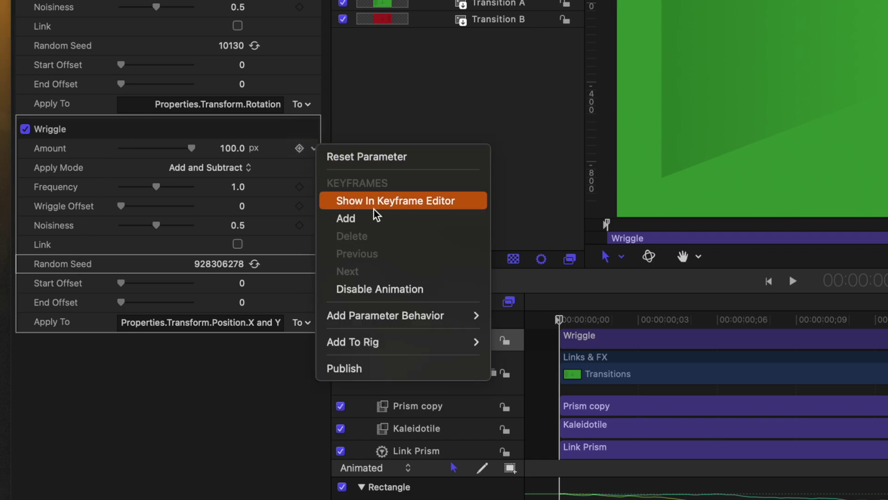
click(406, 368)
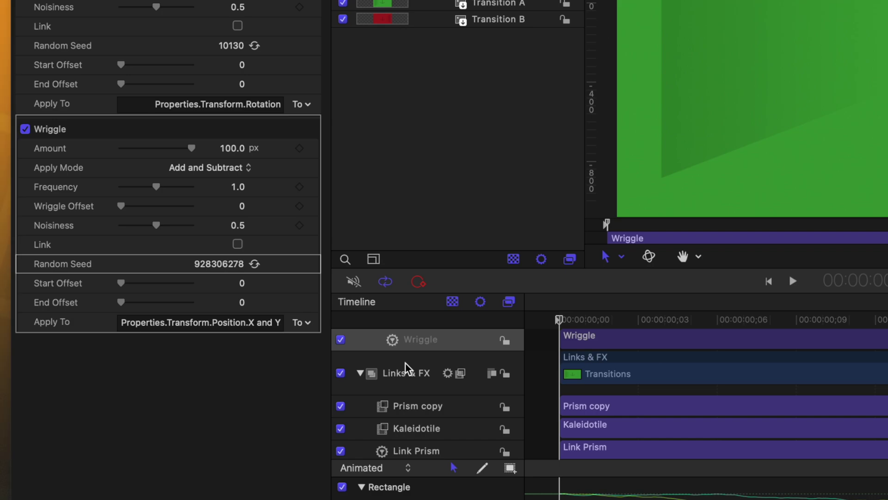
click(314, 187)
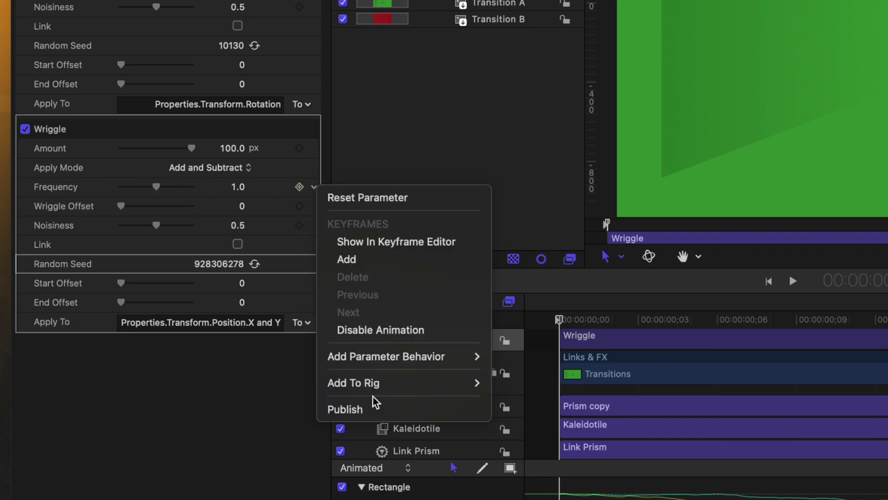
click(370, 409)
click(314, 227)
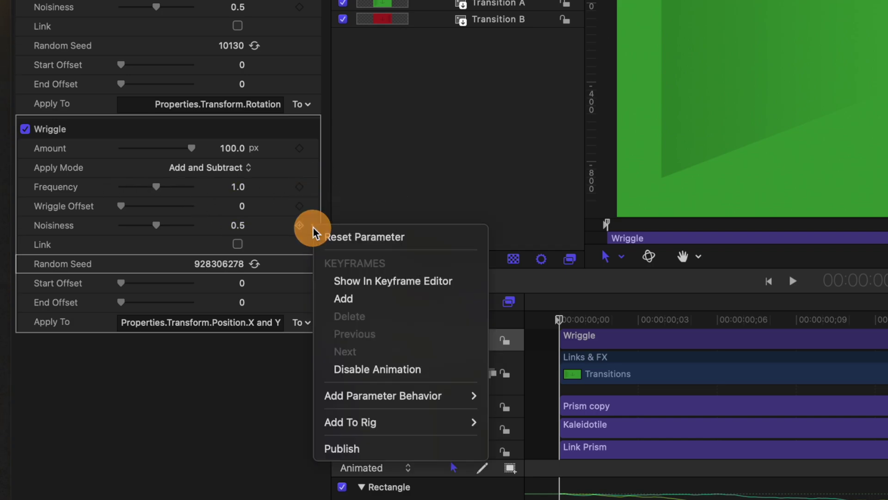
click(364, 445)
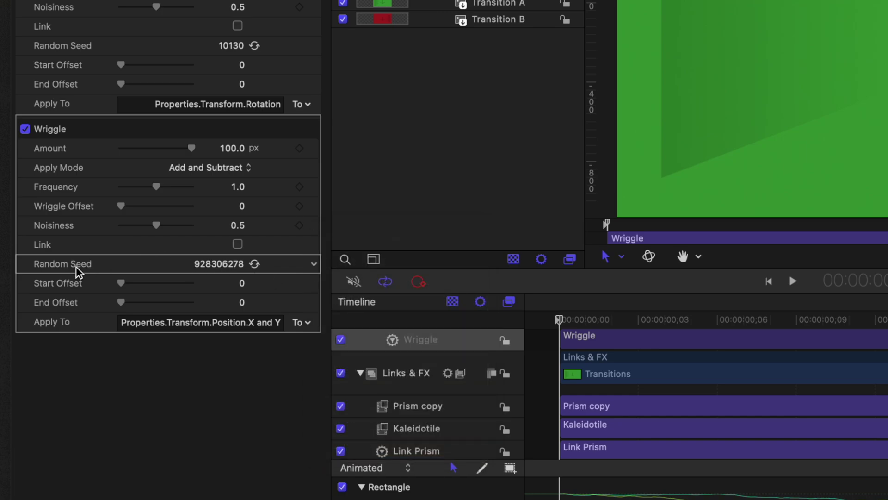
click(314, 264)
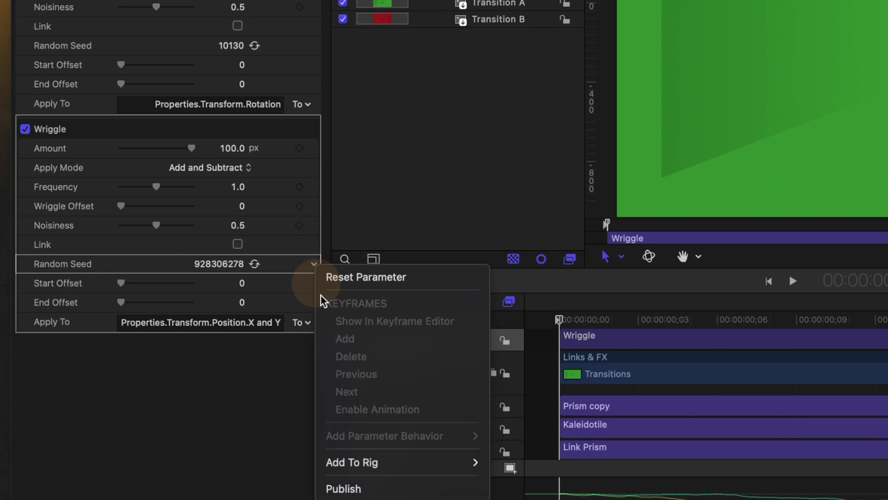
click(368, 488)
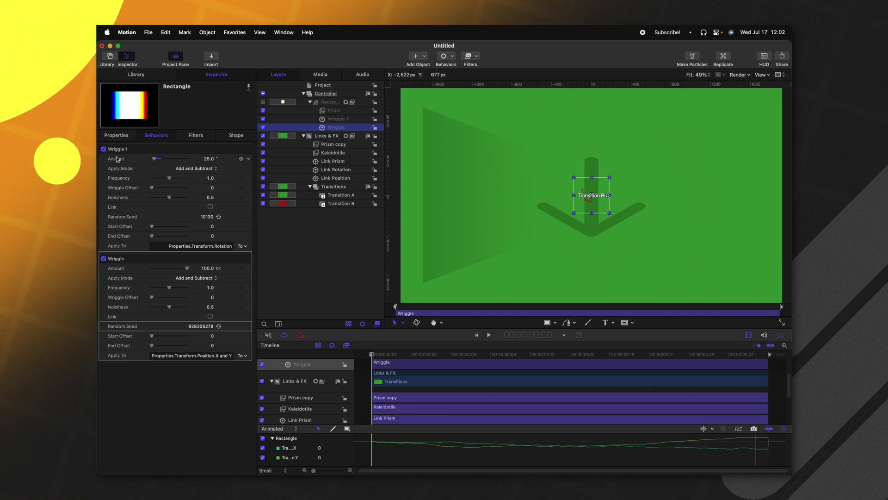
Publish Wriggle 1's Amount and Frequency, then work through its Noisiness and Random Seed
click(248, 159)
click(250, 161)
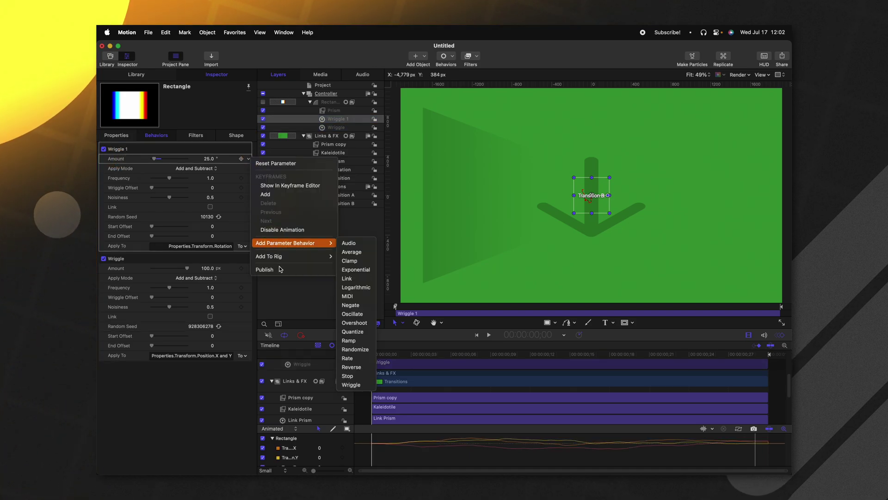
click(264, 379)
click(248, 178)
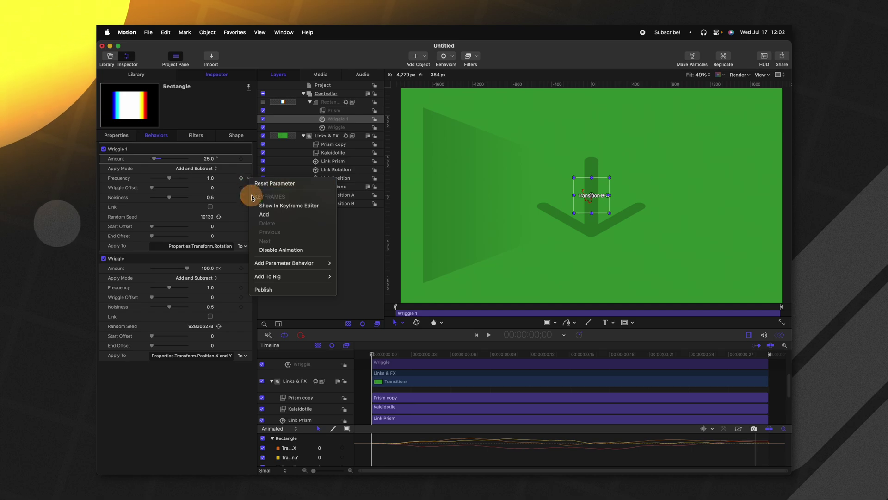
key(Escape)
click(248, 197)
key(Escape)
click(248, 217)
Publish Wriggle 1's Random Seed and rename the published rotation Amount to Rotation Amount
click(265, 328)
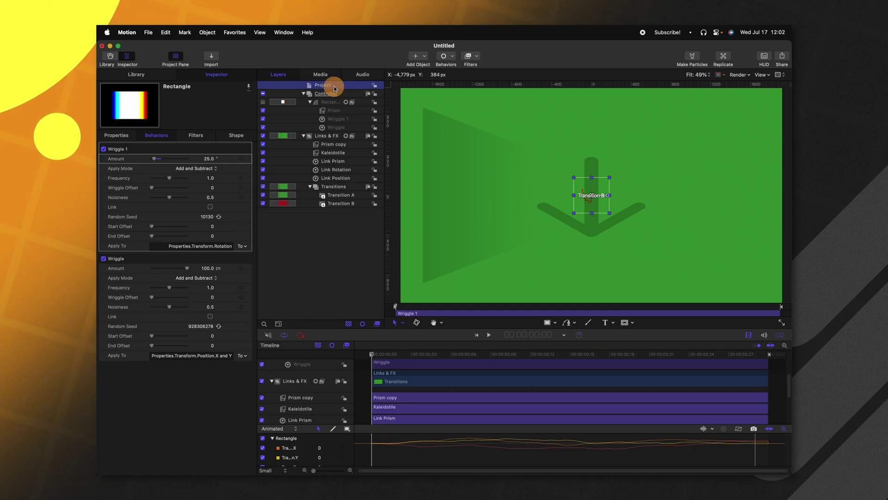
click(335, 89)
click(235, 135)
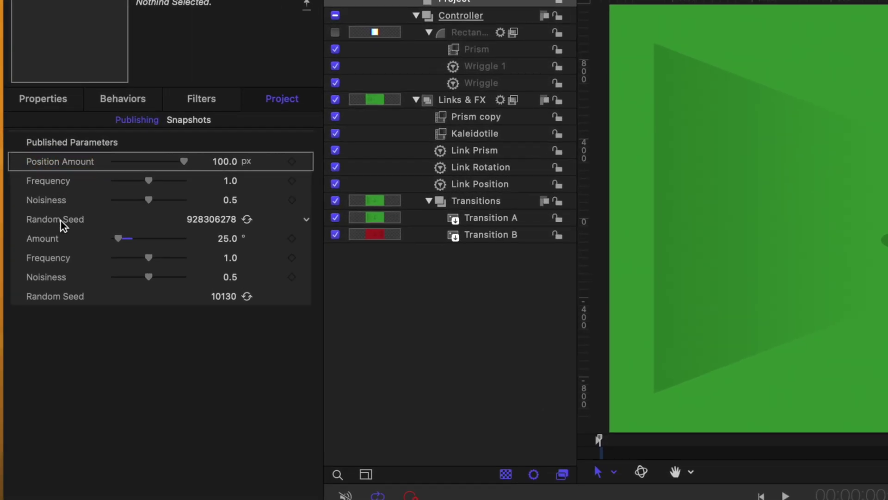
click(52, 238)
click(47, 240)
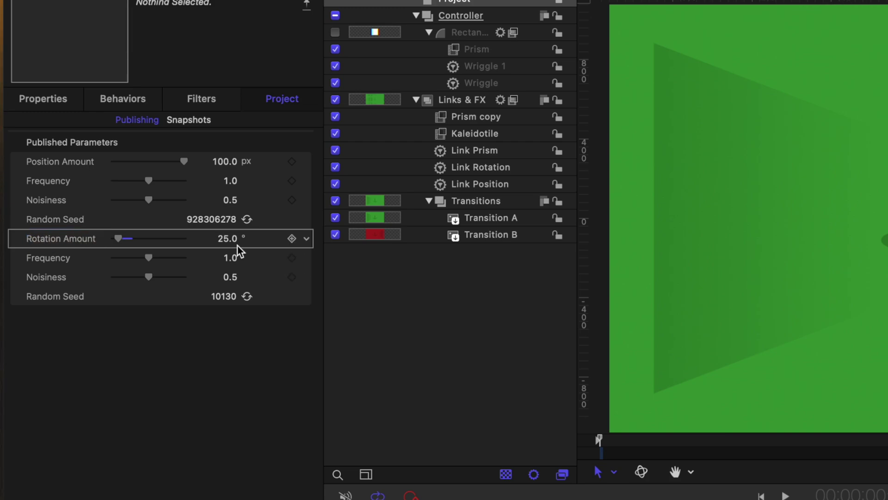
Publish the Prism filter's Amount and review the Prism copy settings on Links & FX
click(470, 50)
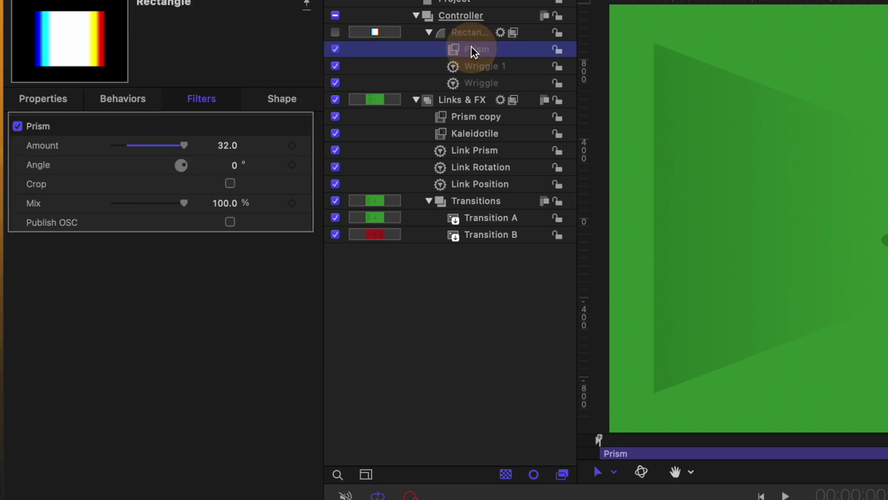
click(307, 146)
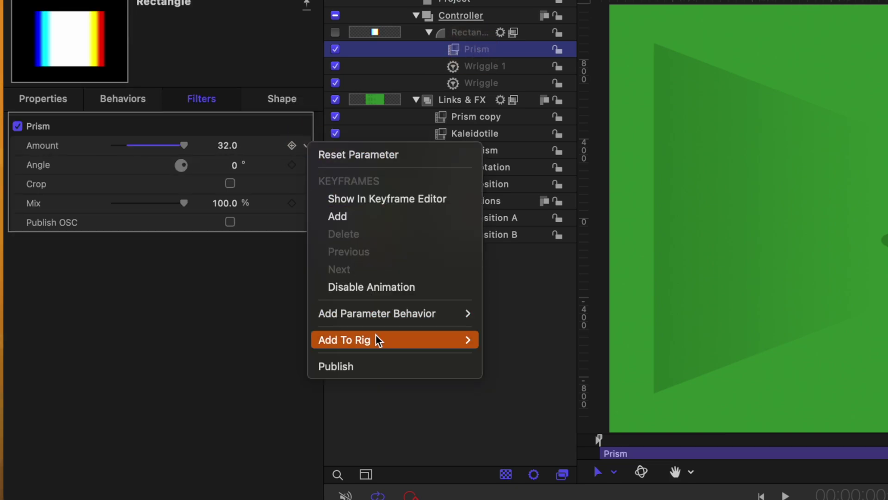
click(370, 362)
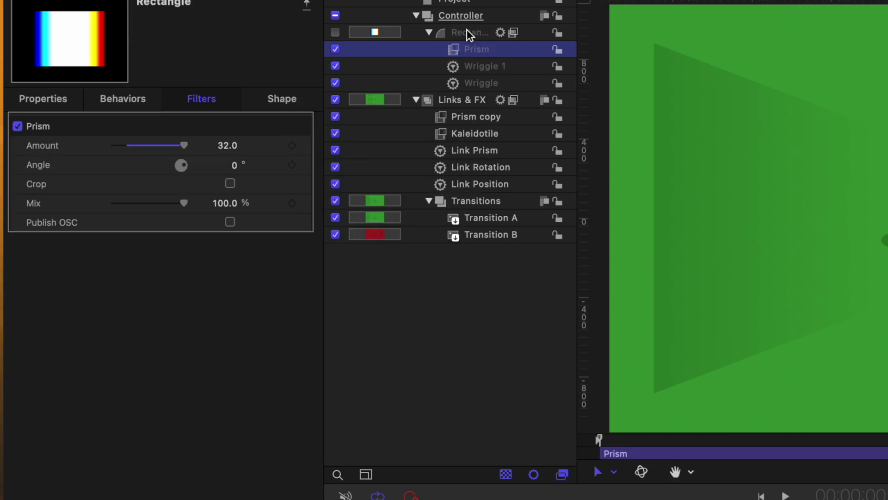
click(467, 30)
click(476, 50)
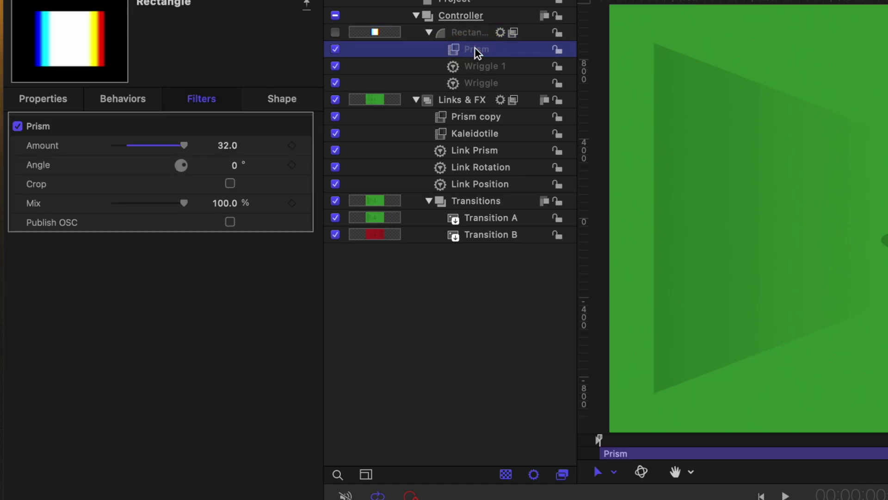
click(488, 118)
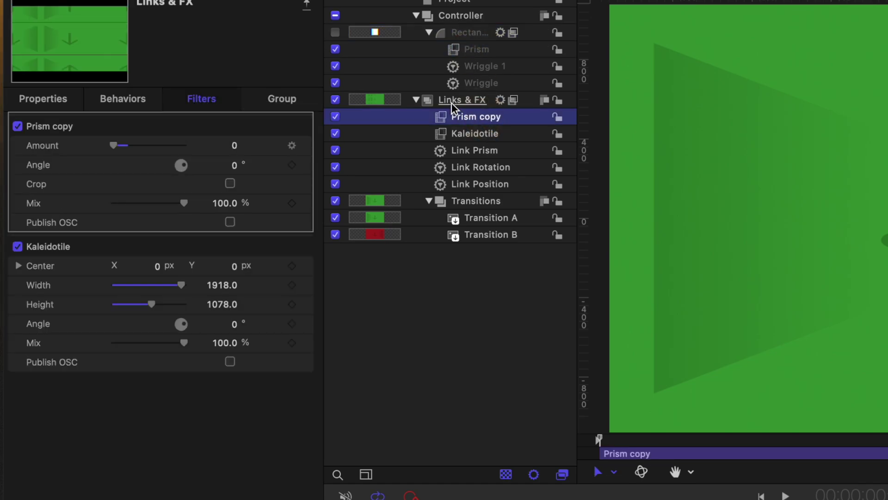
click(463, 99)
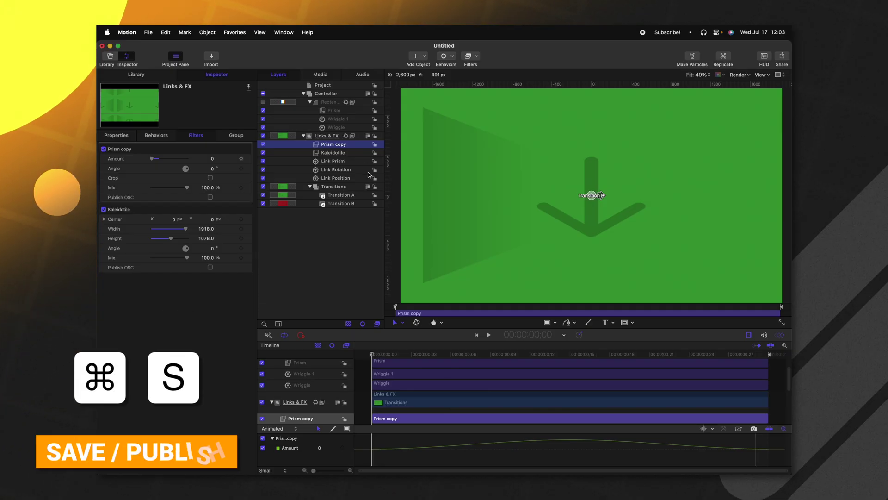
Publish the template as 'Shake Transition' in The Final Cut Bro category and switch to Final Cut Pro
key(super+s)
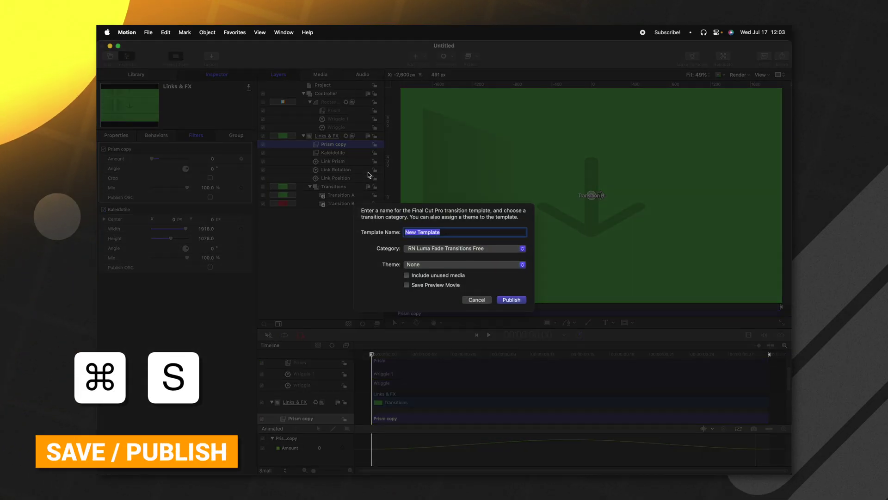
text(Shake)
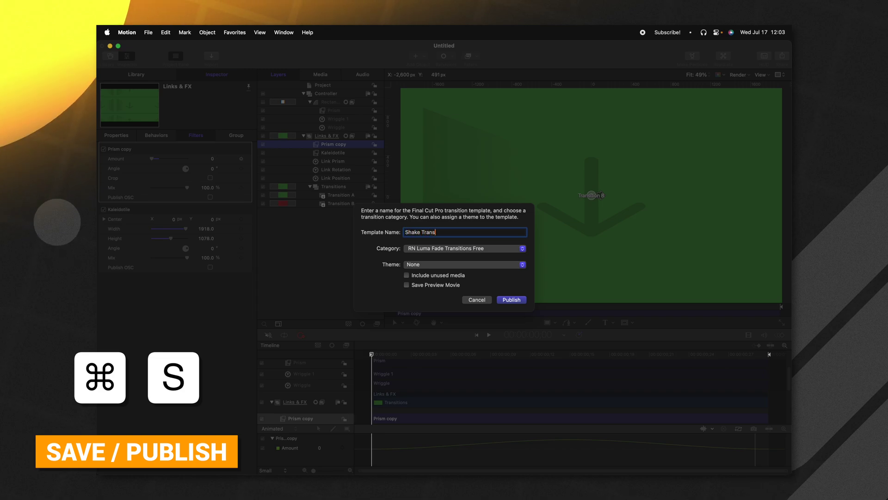
text( Trans)
click(481, 248)
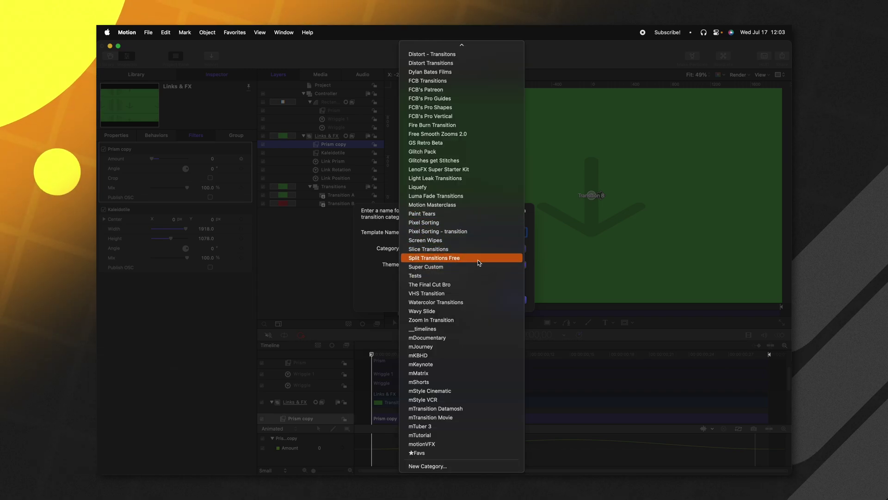
click(478, 284)
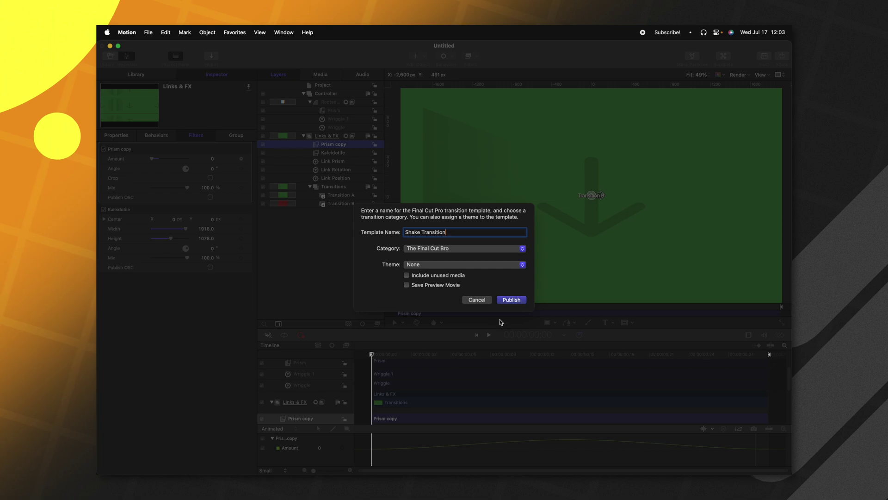
click(509, 300)
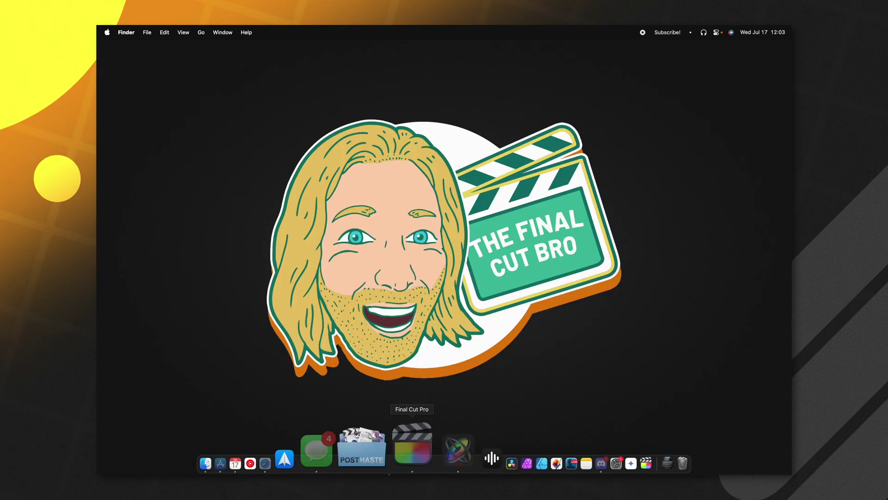
click(412, 444)
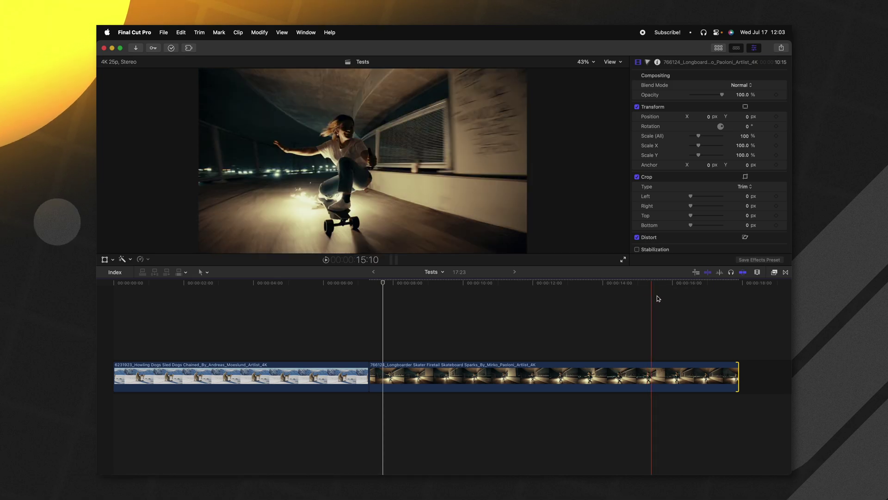
Drop Shake Transition between the sled-dog and skateboard clips, preview it, and replay with Position Amount 185 px
click(785, 272)
drag(765, 384, 369, 378)
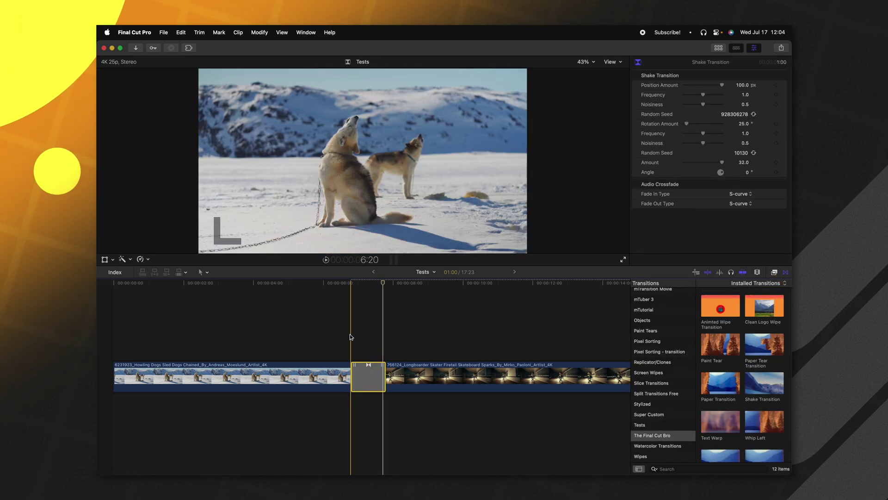
key(space)
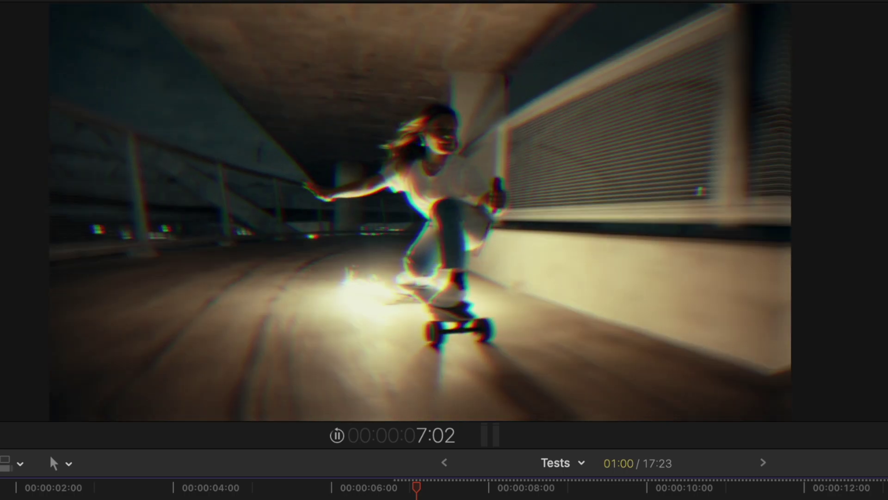
key(space)
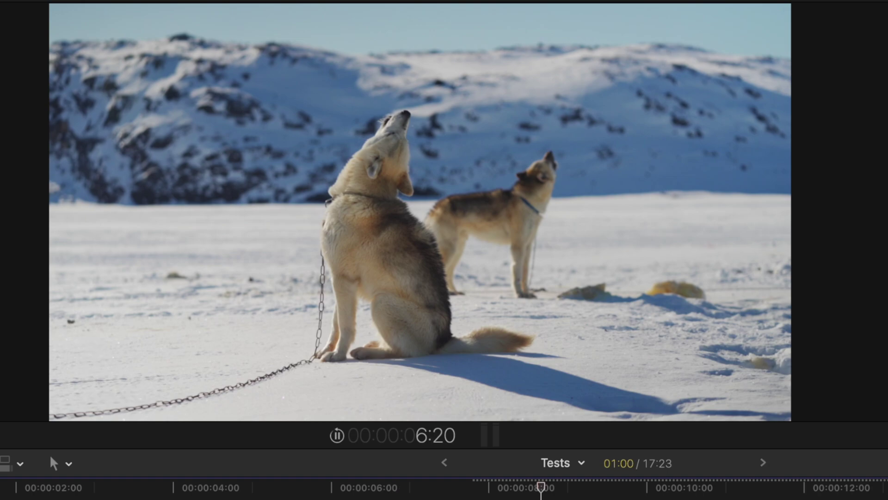
key(space)
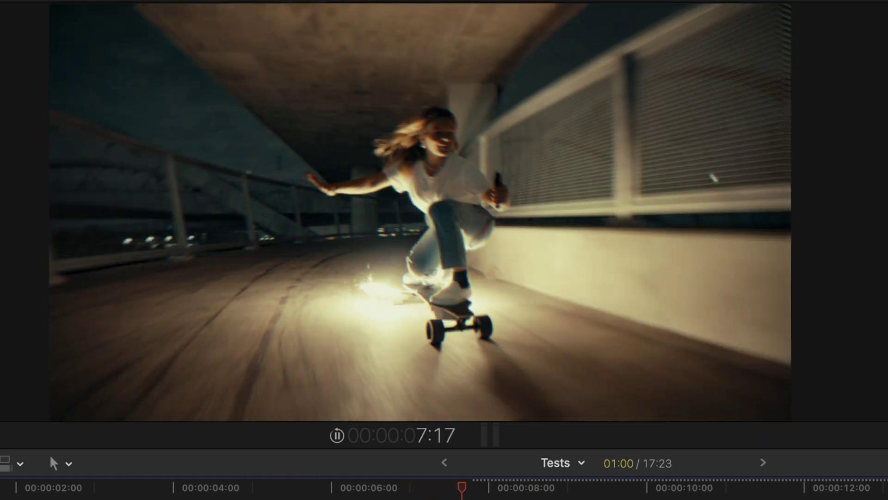